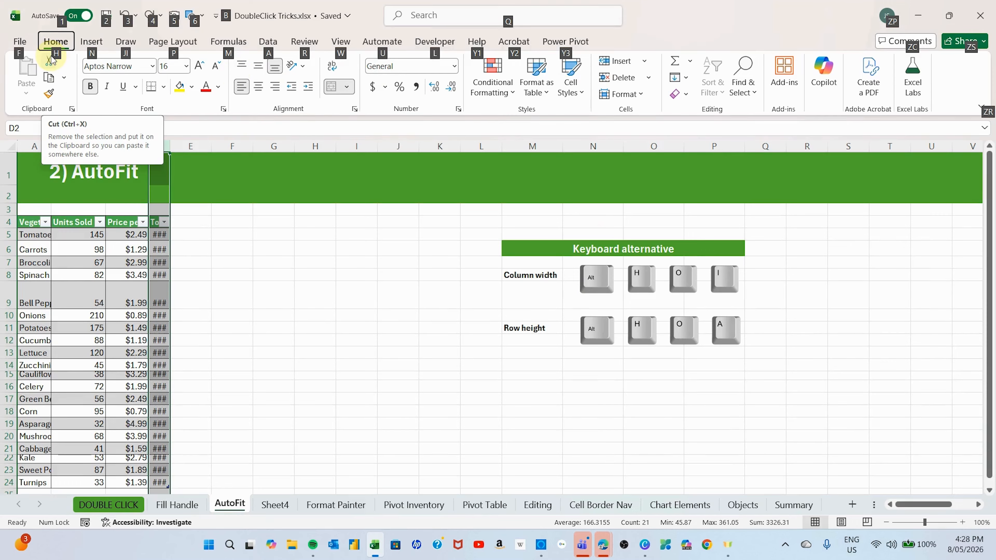
# - Try AutoFit Column Width on the Totals column, D, and undo the change
pyautogui.press('h')
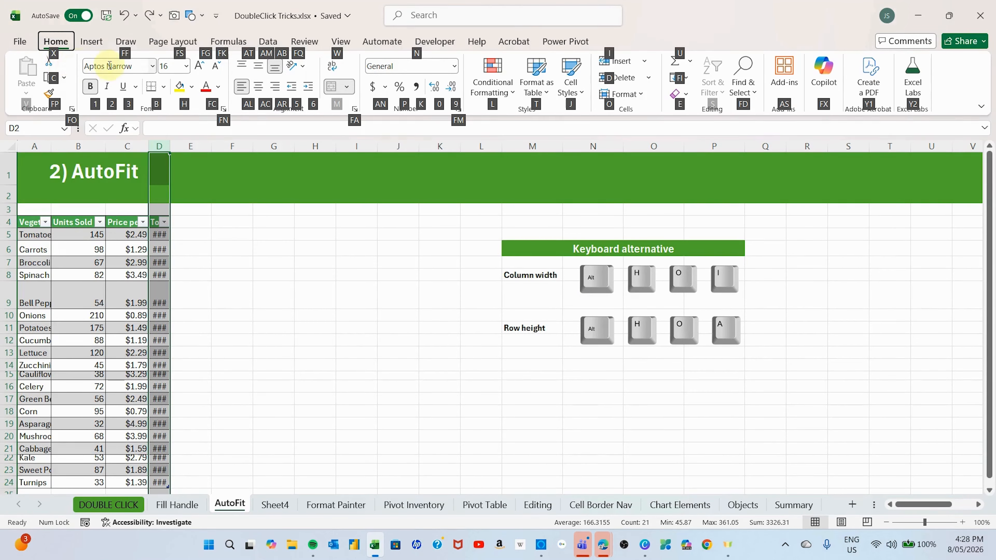
pyautogui.press('o')
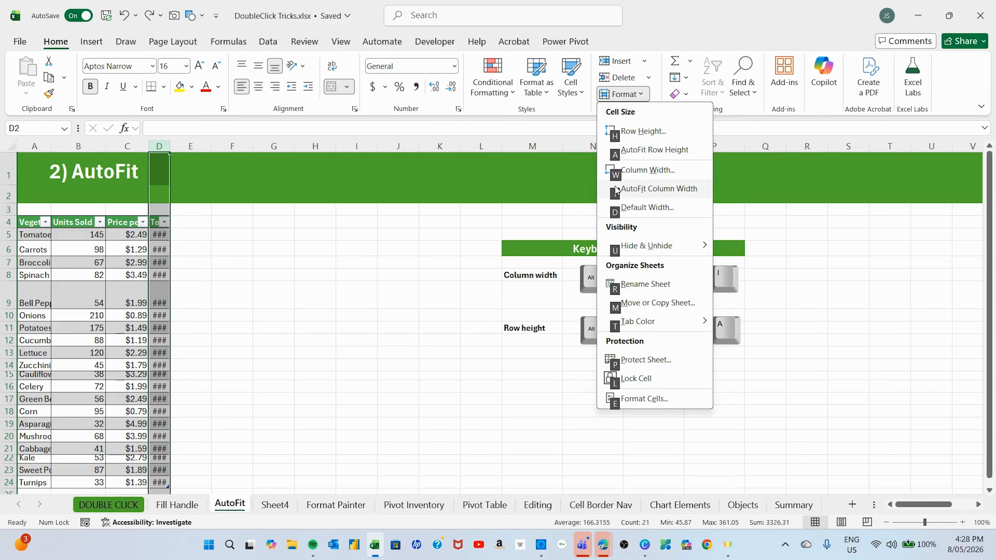
pyautogui.click(653, 189)
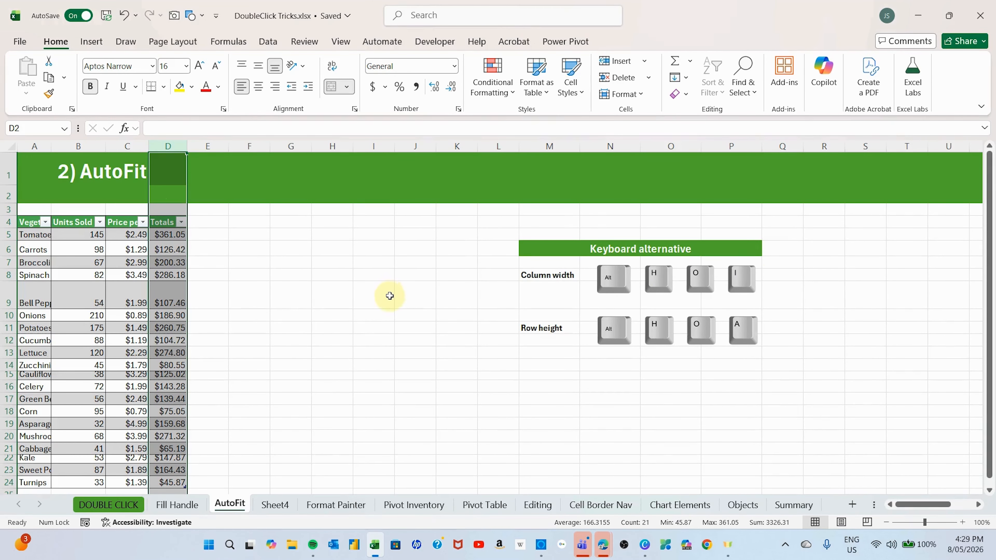
pyautogui.hotkey('ctrl', 'z')
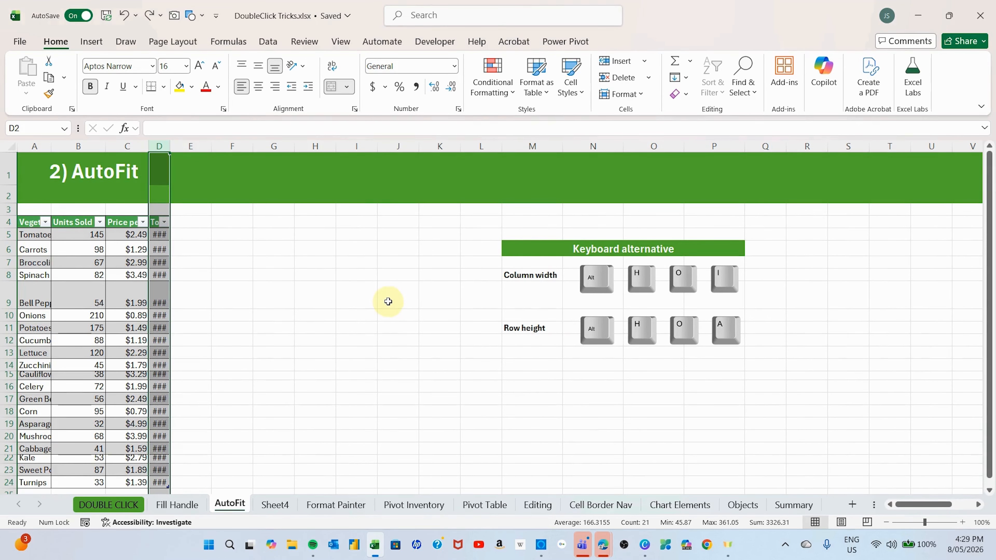
# - Fit the width of the Totals column, D, to its contents
pyautogui.click(324, 218)
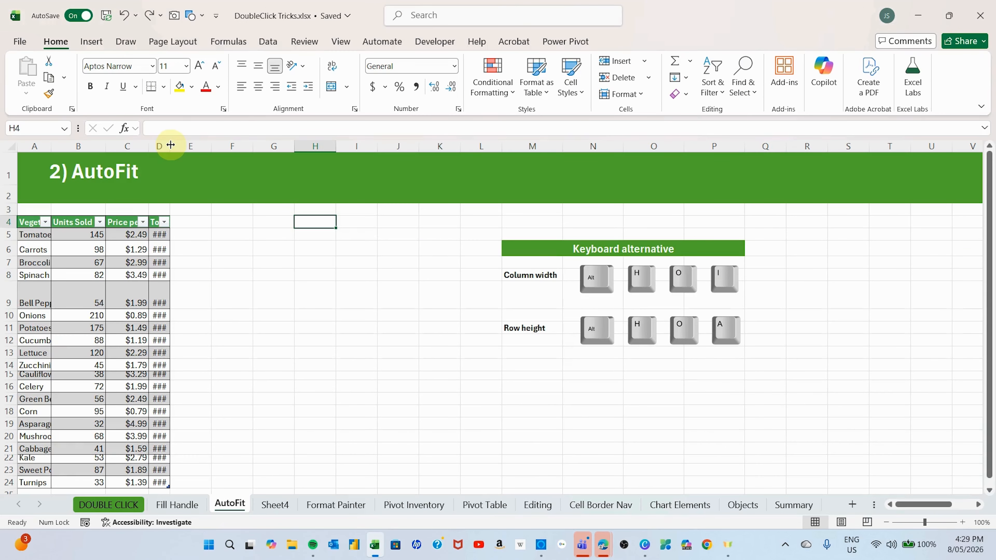
pyautogui.doubleClick(171, 145)
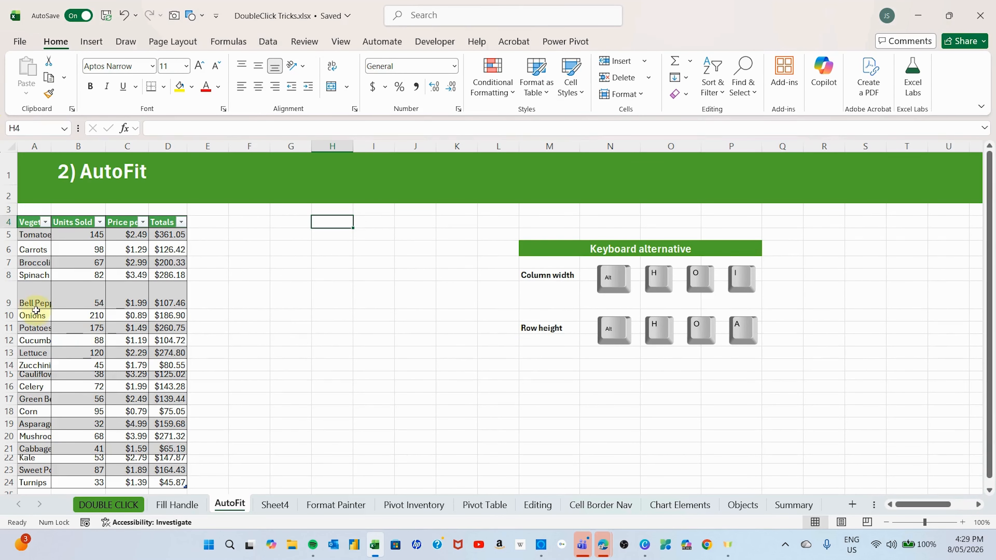
# - Try AutoFit Row Height on the Bell Peppers row, row 9, and undo the change
pyautogui.click(7, 295)
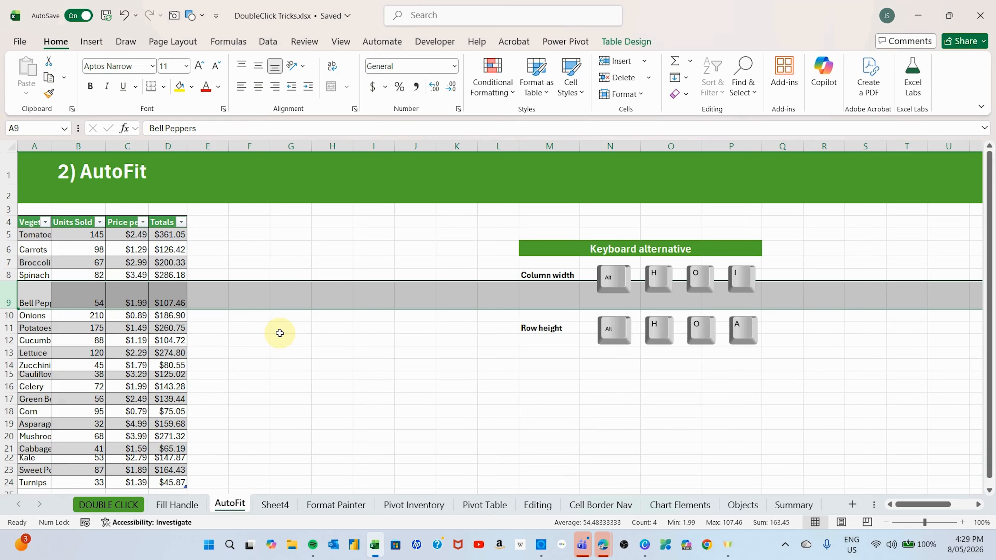
pyautogui.press('alt')
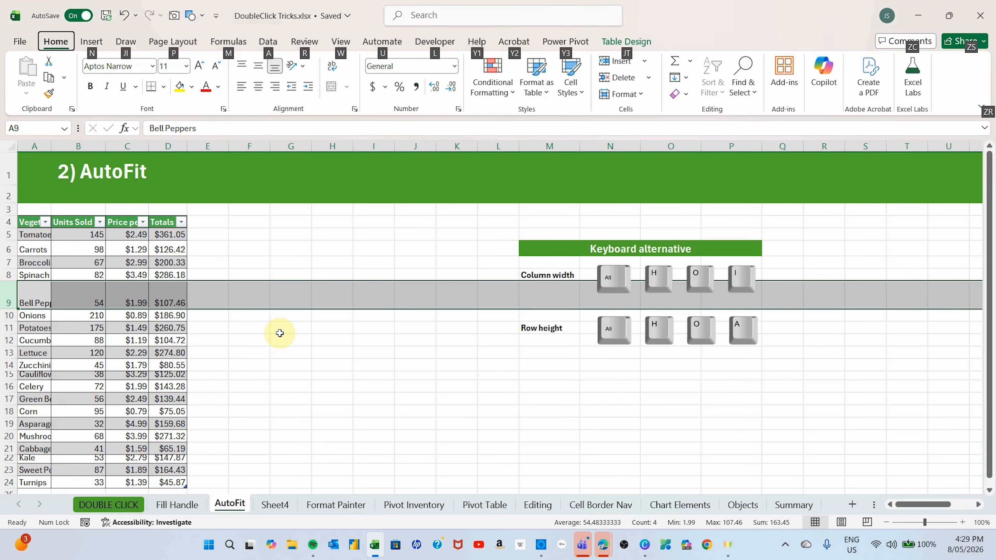
pyautogui.press('h')
pyautogui.press('o')
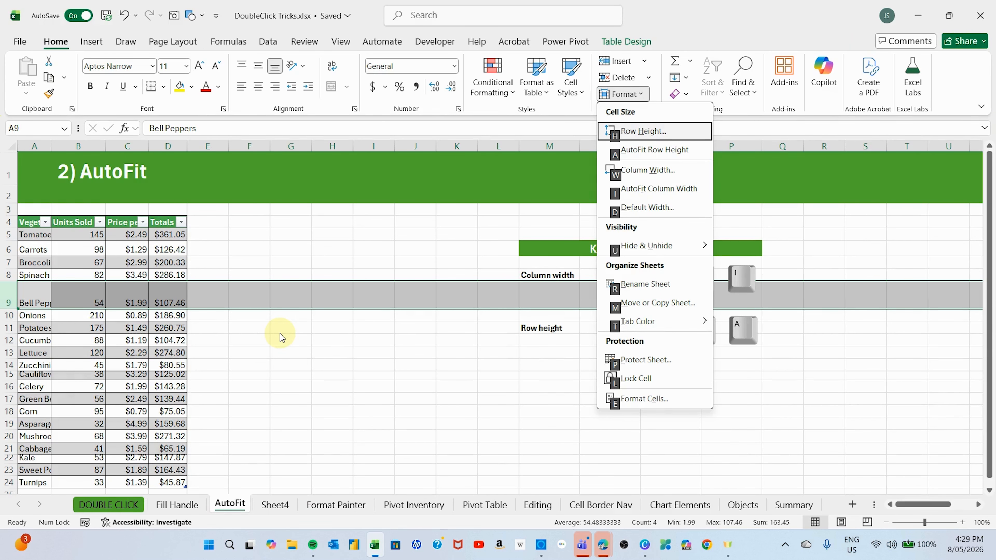
pyautogui.press('a')
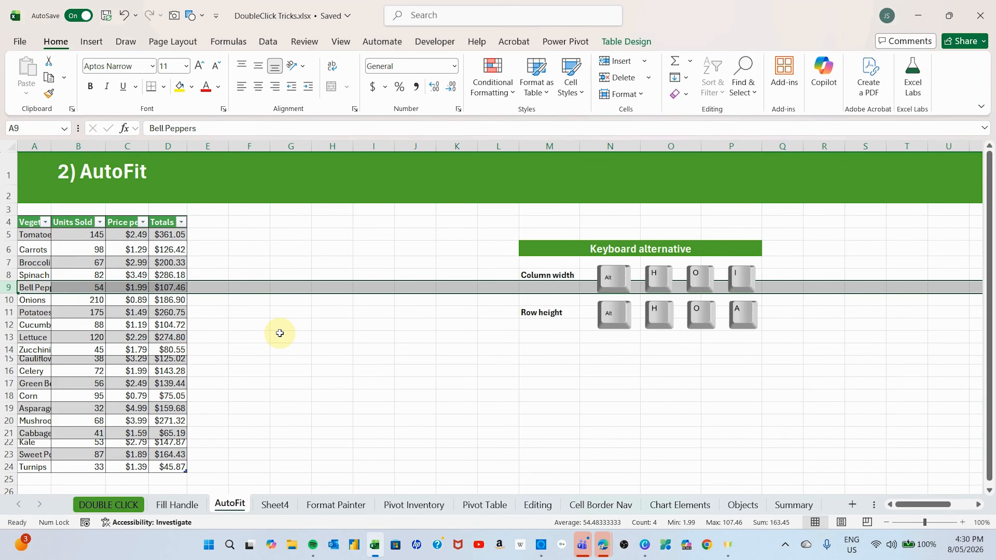
pyautogui.hotkey('ctrl', 'z')
# - Try fitting row 9's height to its contents at its header boundary, and undo the adjustment
pyautogui.click(347, 397)
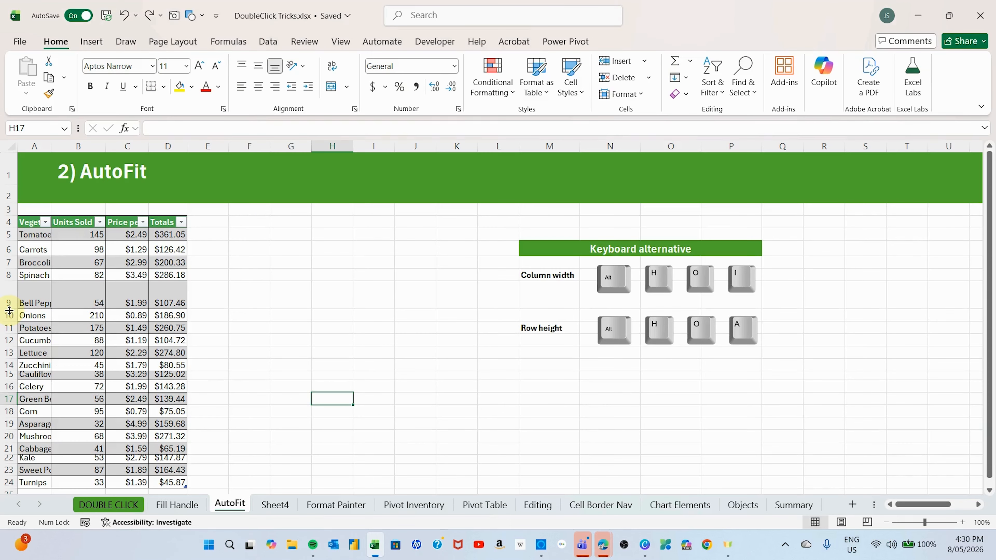
pyautogui.doubleClick(9, 310)
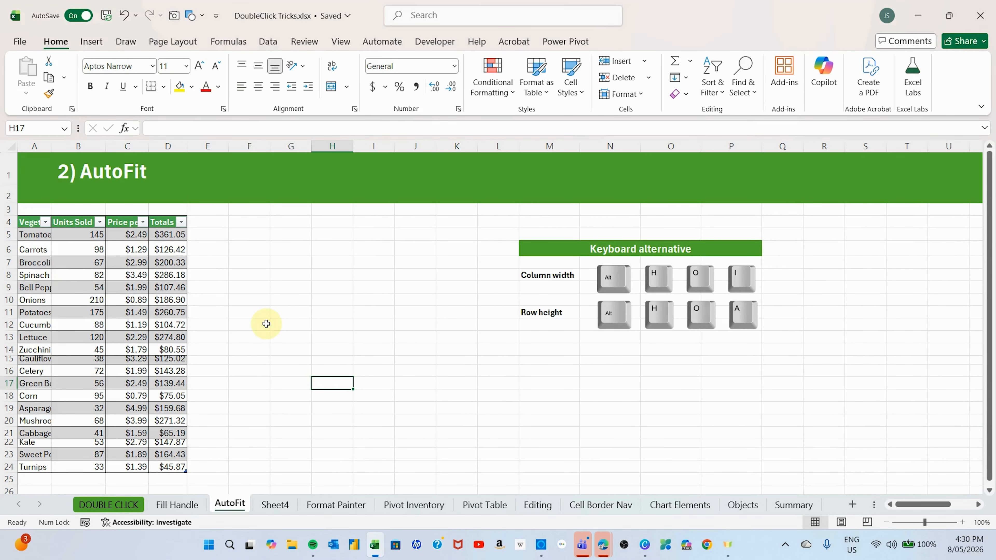
pyautogui.hotkey('ctrl', 'z')
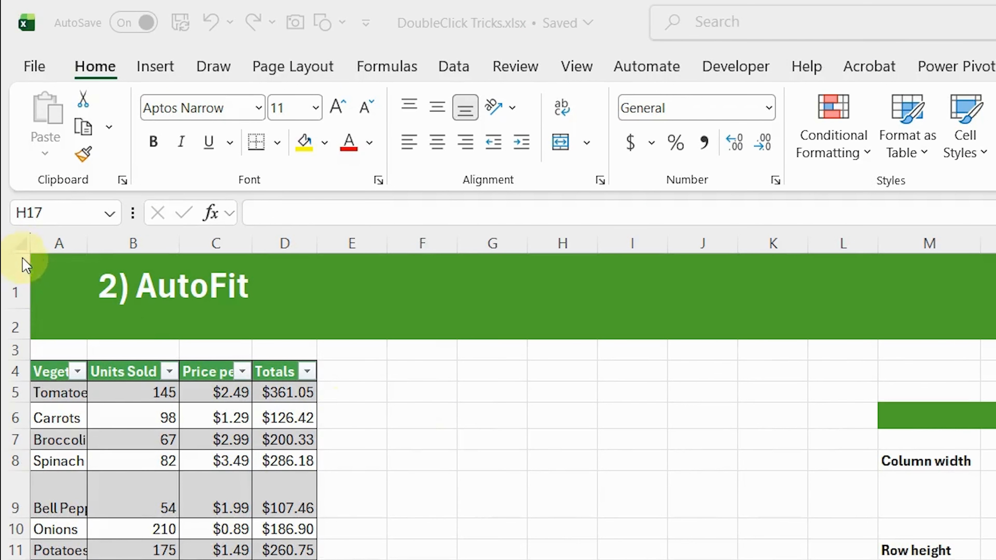
# - Fit all column widths and row heights on the entire AutoFit sheet to their contents
pyautogui.click(23, 244)
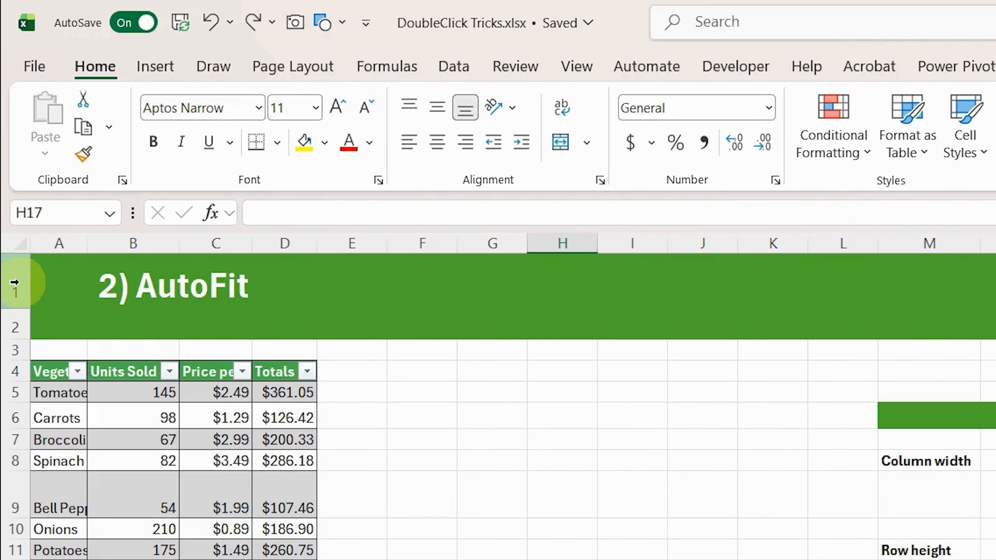
pyautogui.click(19, 243)
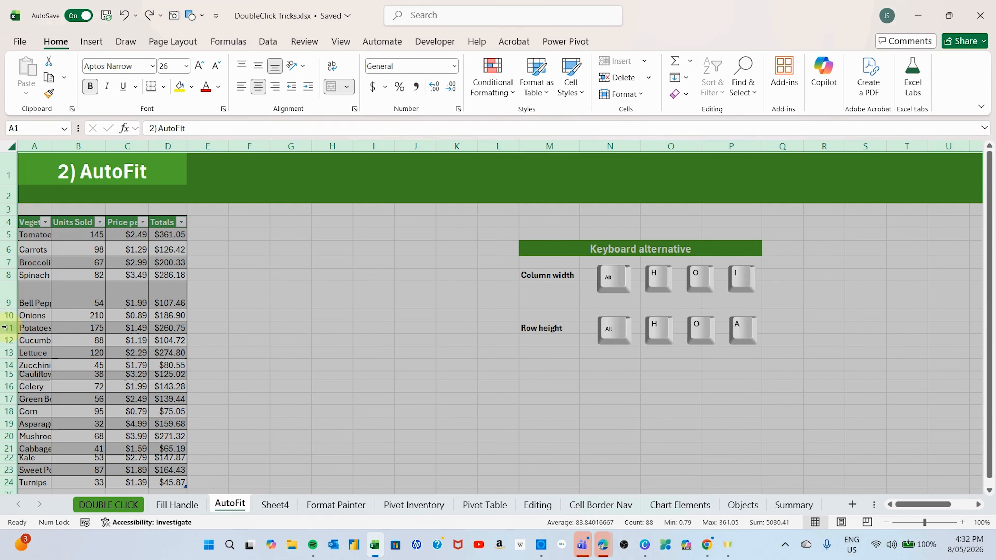
pyautogui.doubleClick(148, 145)
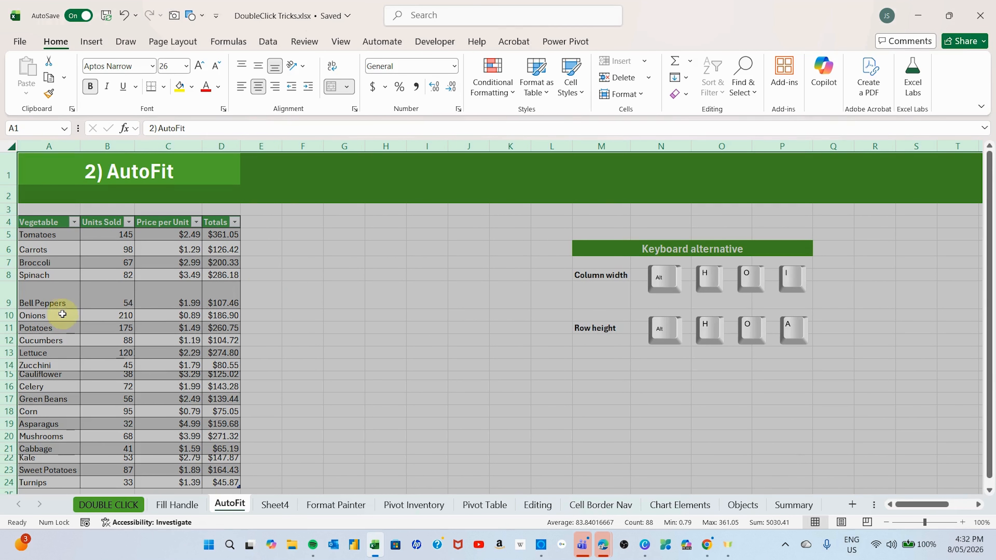
pyautogui.doubleClick(7, 242)
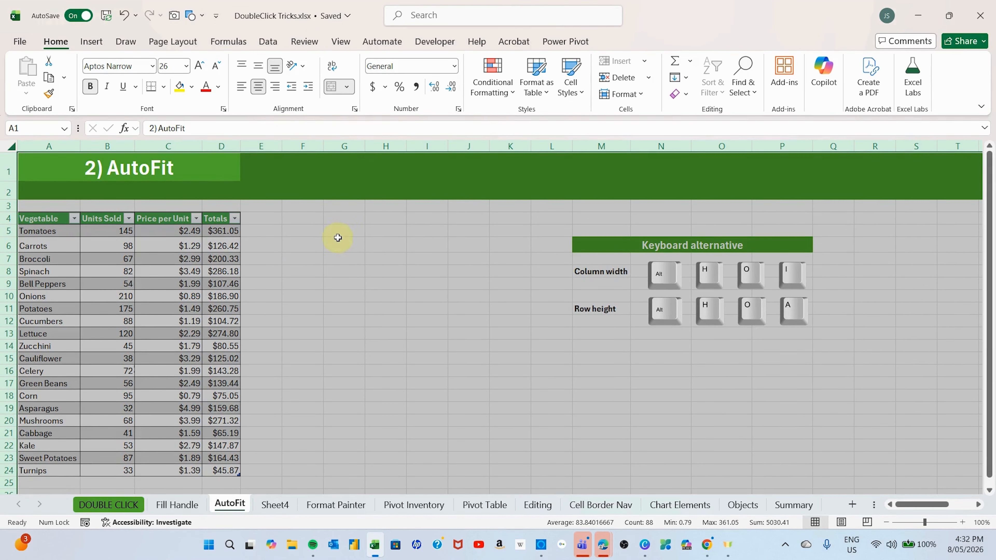
pyautogui.click(326, 233)
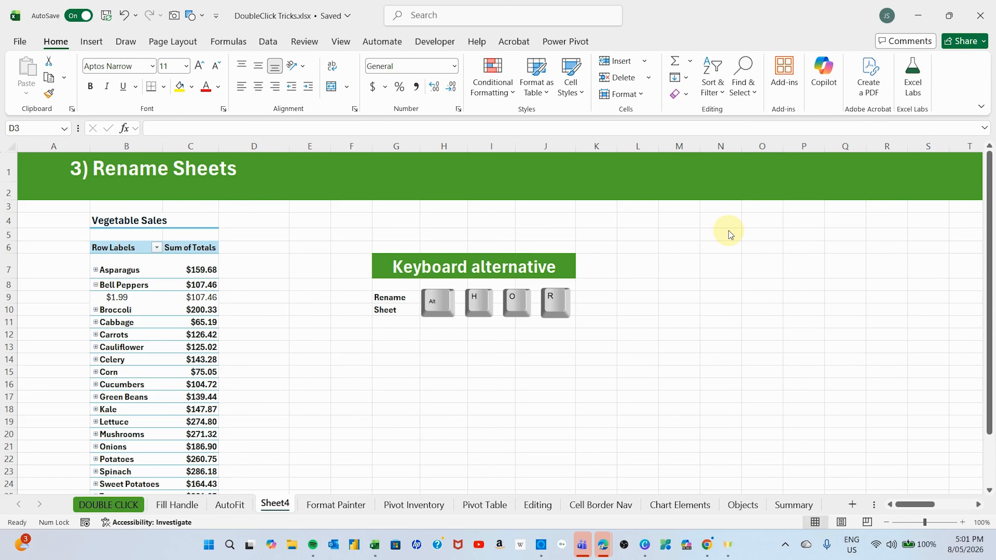
# - Rename the Sheet4 worksheet as "Rename"
pyautogui.press('alt')
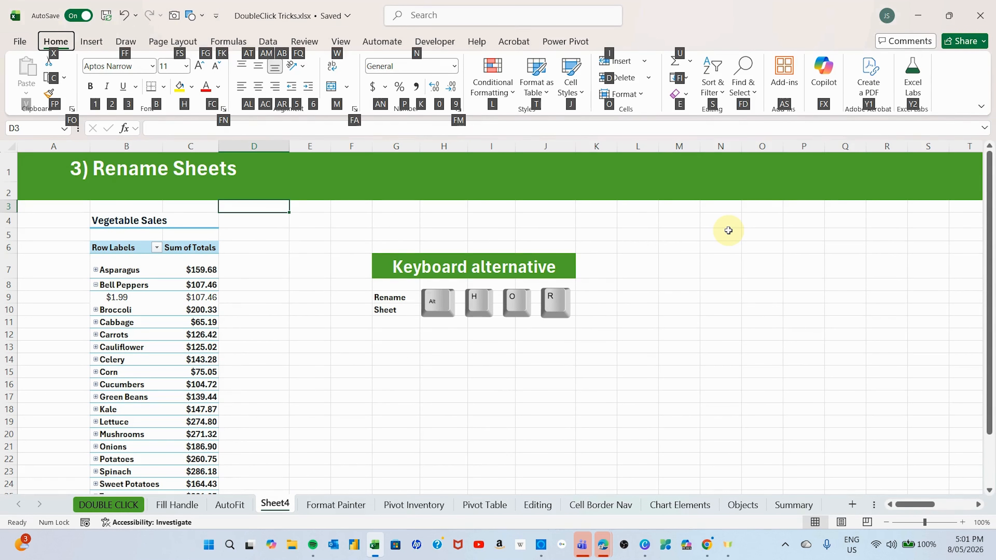
pyautogui.press('o')
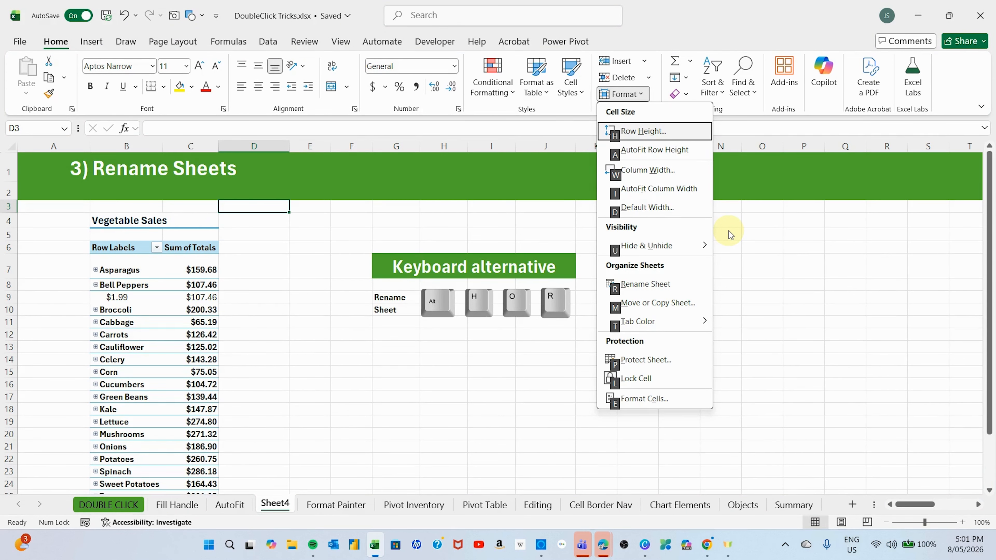
pyautogui.press('r')
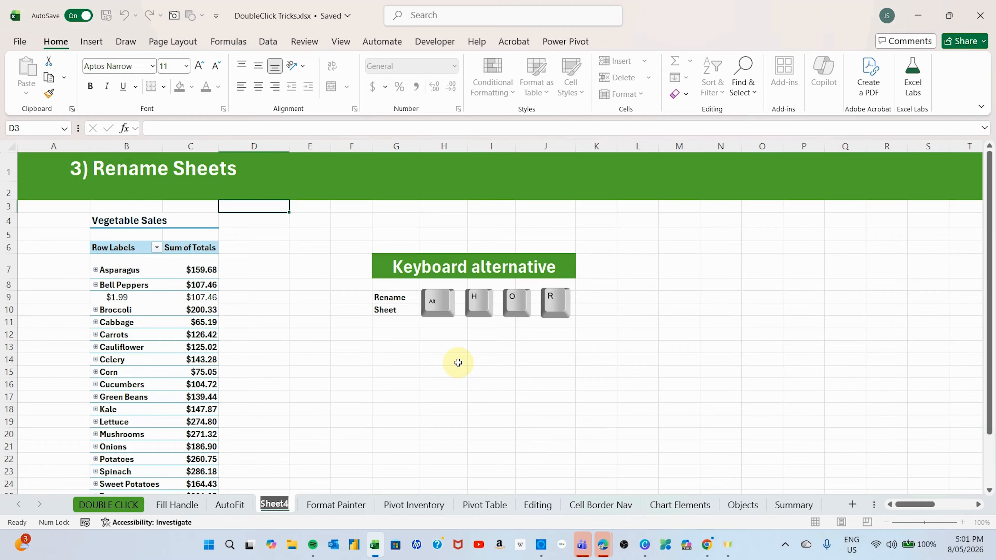
pyautogui.write('Rename')
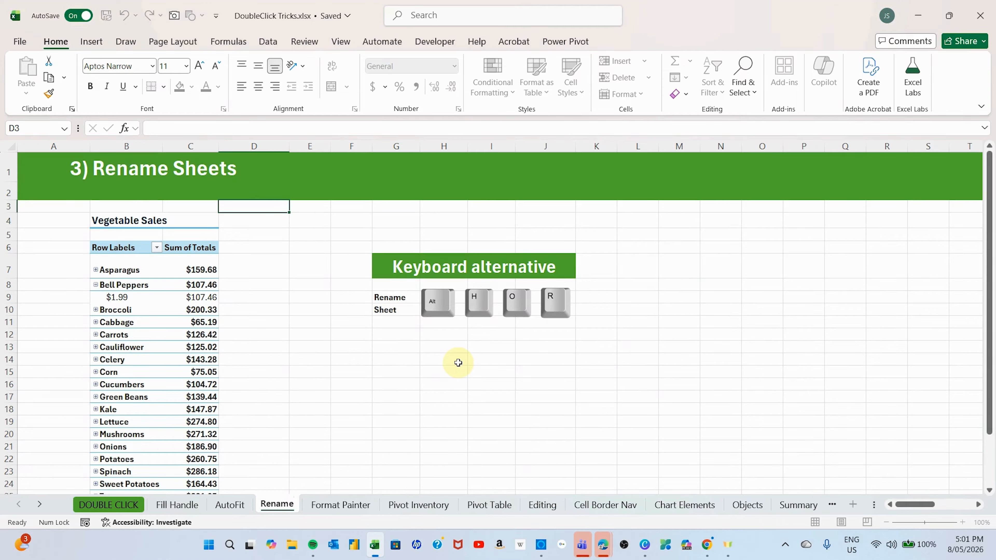
pyautogui.press('Return')
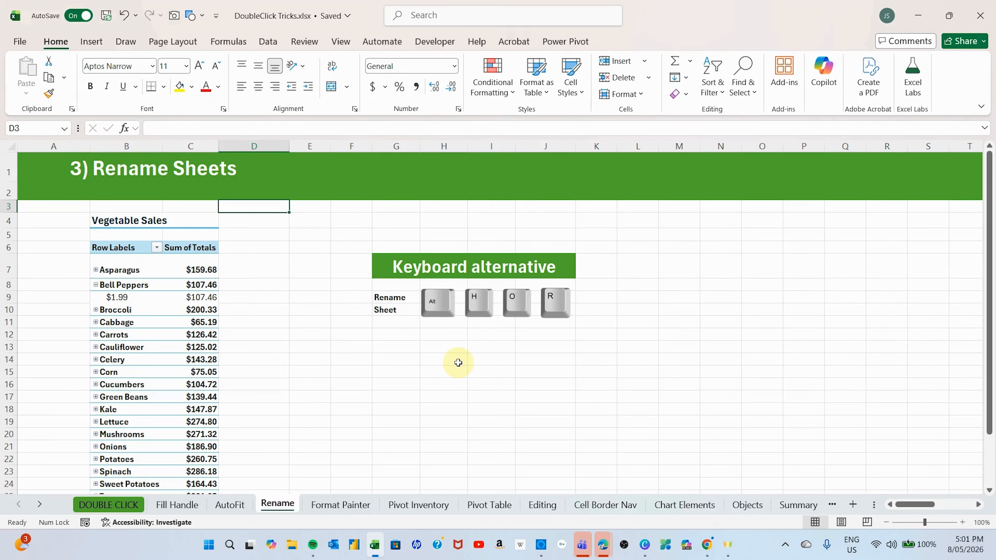
pyautogui.click(458, 362)
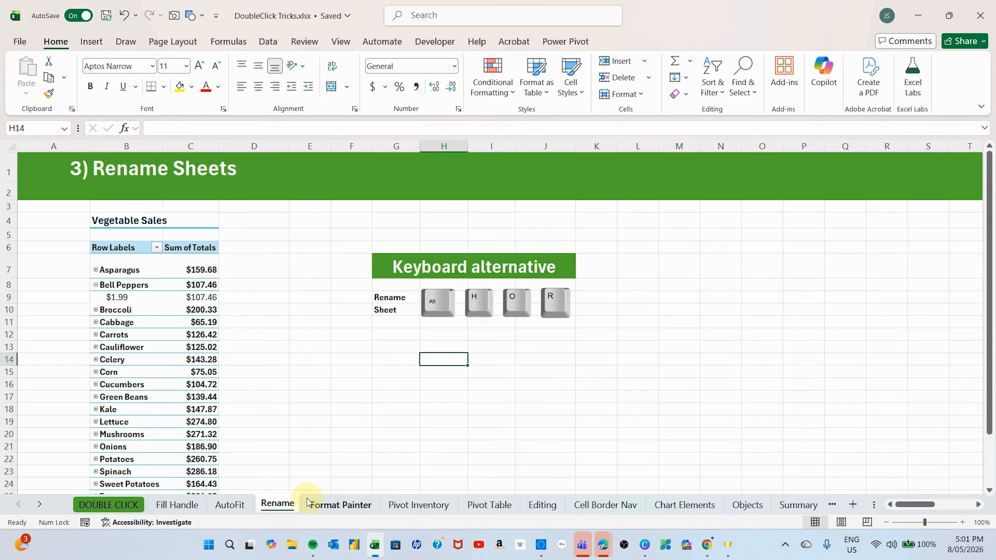
# - Edit the current worksheet's name directly and re-enter it as "Rename"
pyautogui.doubleClick(278, 506)
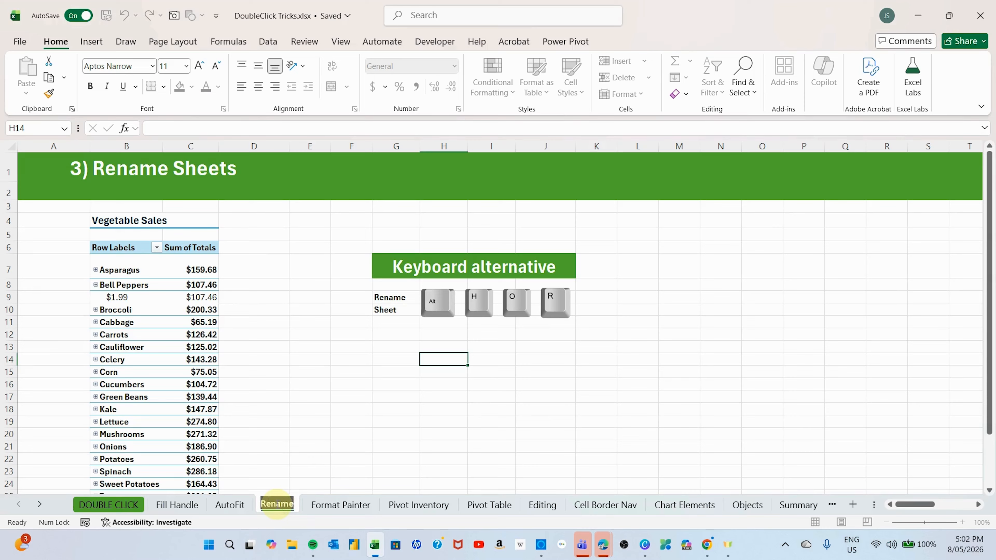
pyautogui.write('Rename')
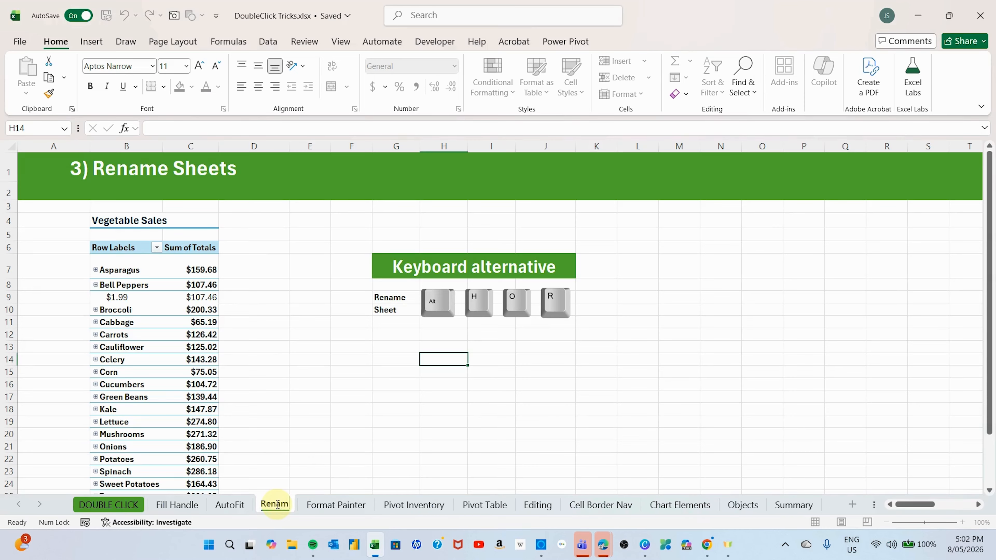
pyautogui.press('Return')
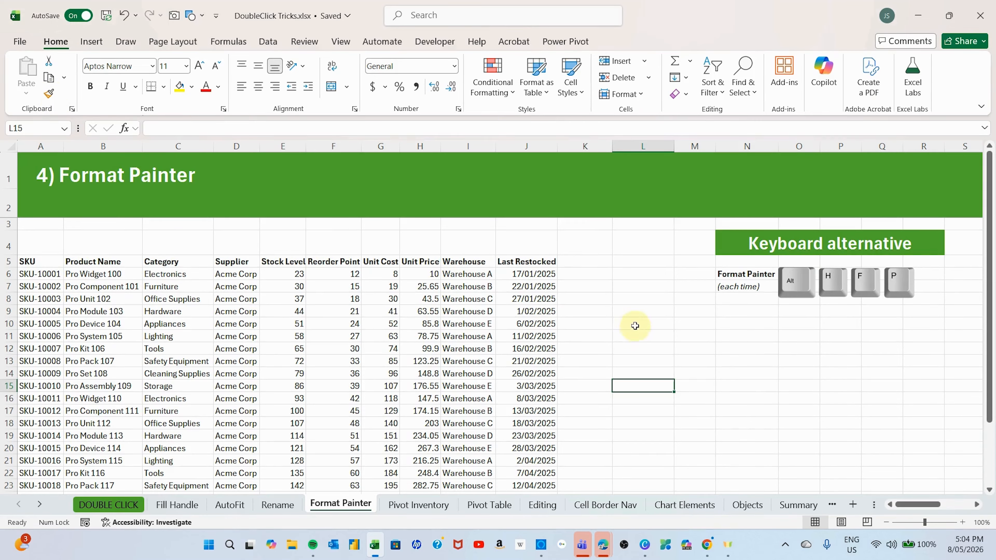
pyautogui.rightClick(619, 300)
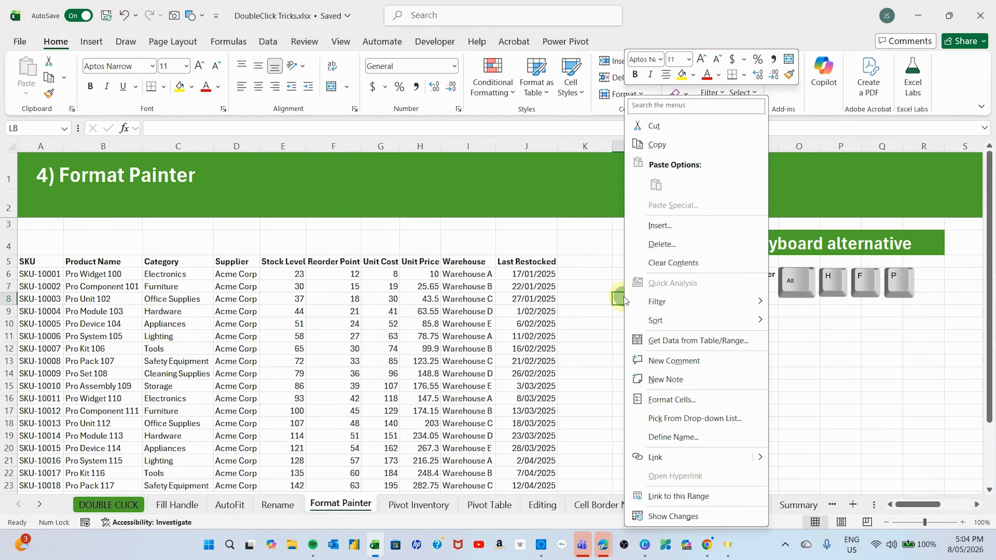
pyautogui.click(593, 301)
pyautogui.rightClick(513, 276)
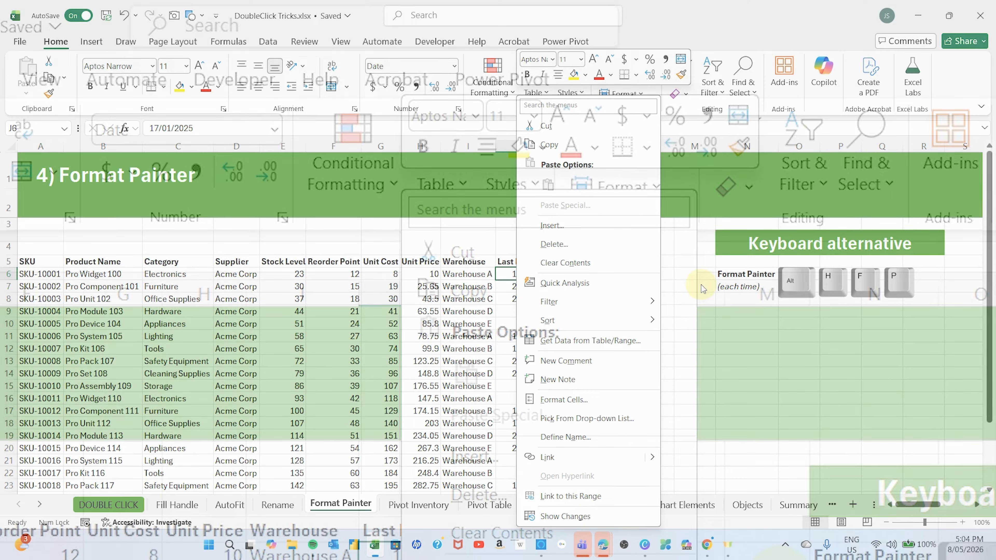
pyautogui.press('Escape')
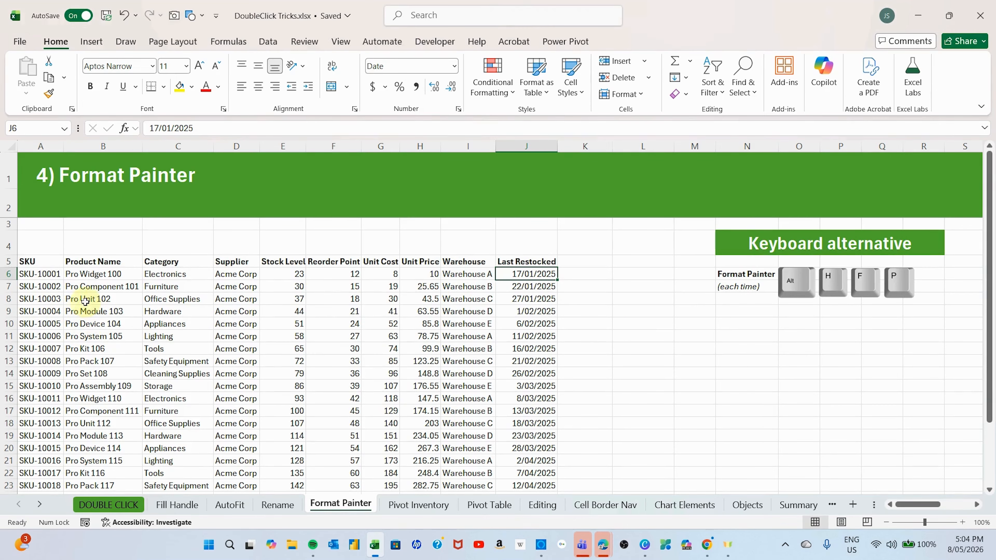
# - Highlight the SKU-10003 row, cells A8 to J8, with a yellow fill on the Format Painter sheet
pyautogui.click(43, 299)
pyautogui.moveTo(43, 299); pyautogui.dragTo(538, 300)
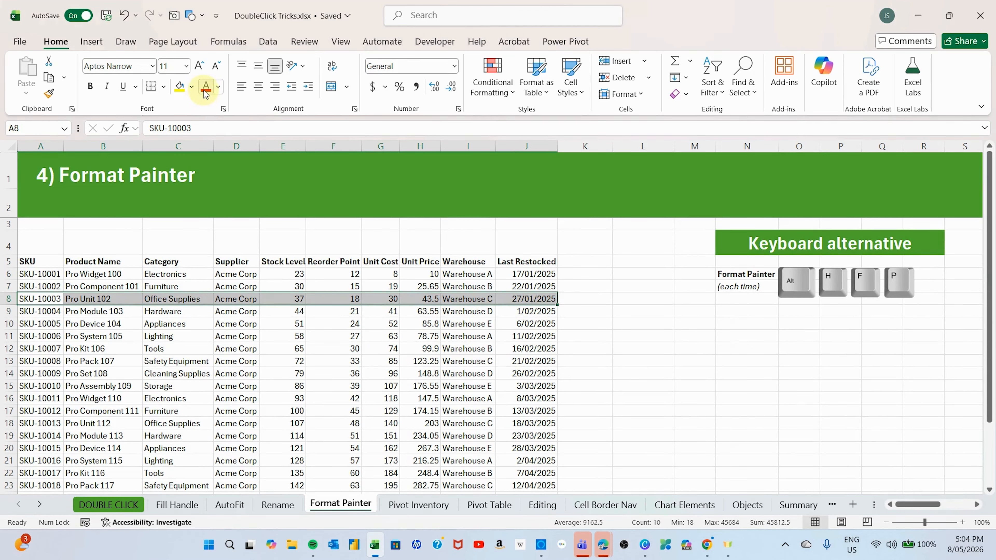
pyautogui.click(186, 86)
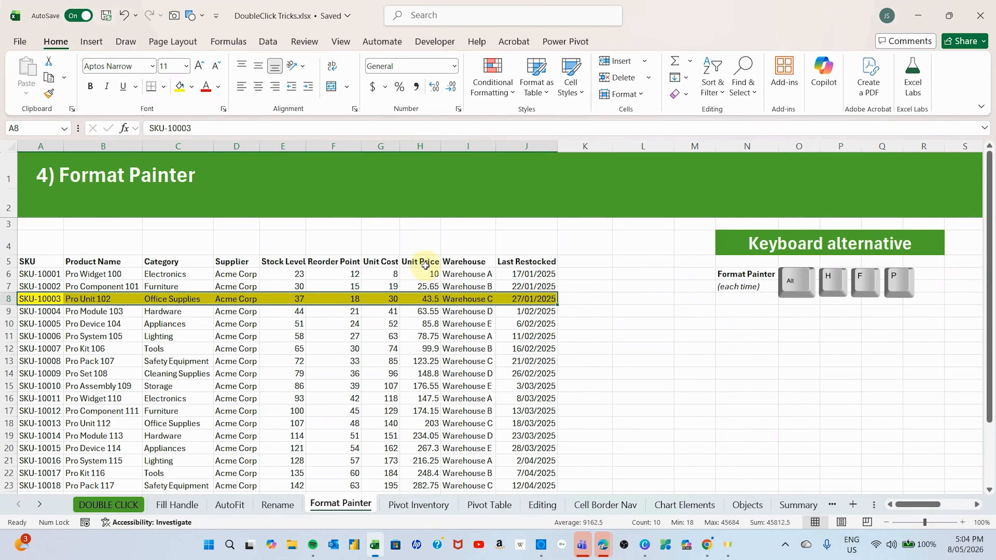
pyautogui.click(584, 342)
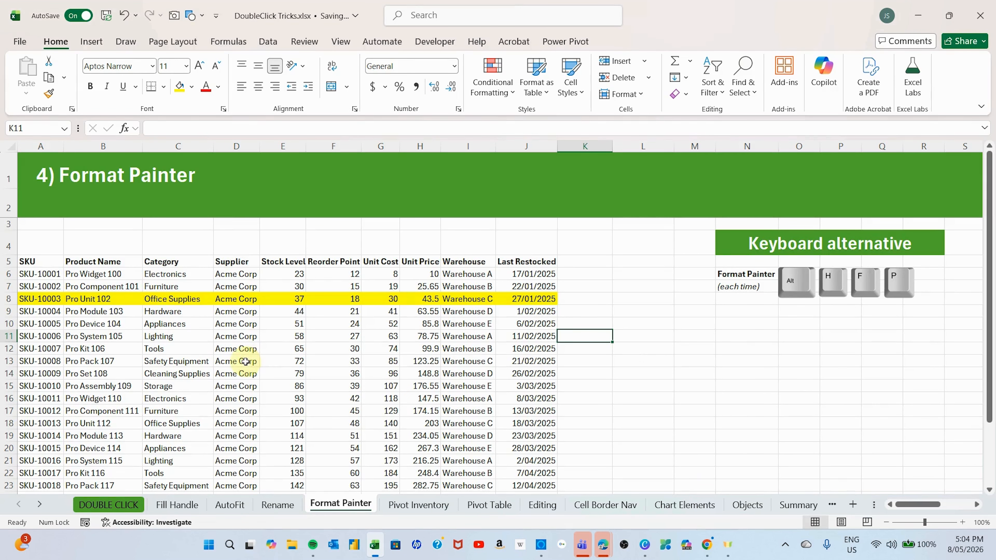
pyautogui.scroll(-2, 247, 357)
pyautogui.scroll(2, 244, 365)
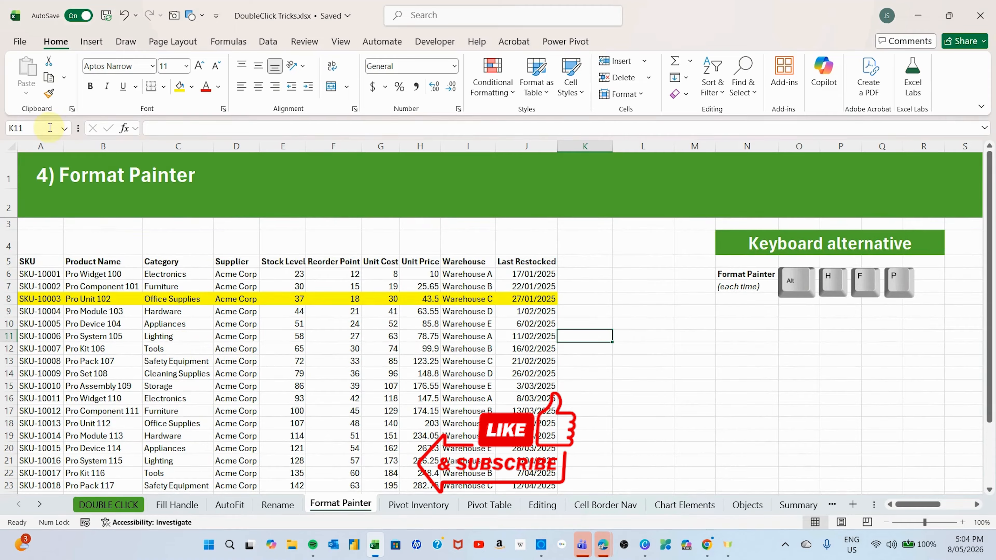
pyautogui.doubleClick(49, 95)
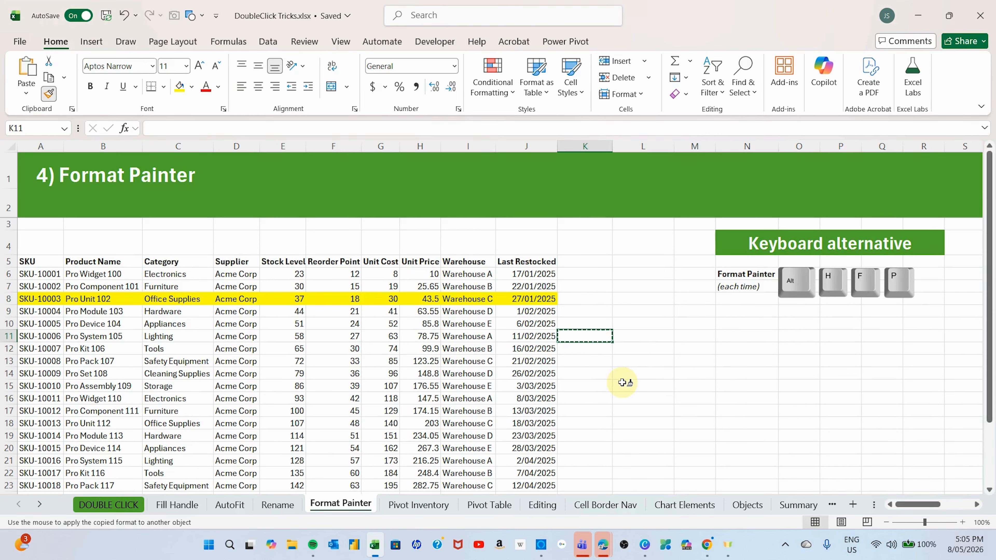
pyautogui.press('Escape')
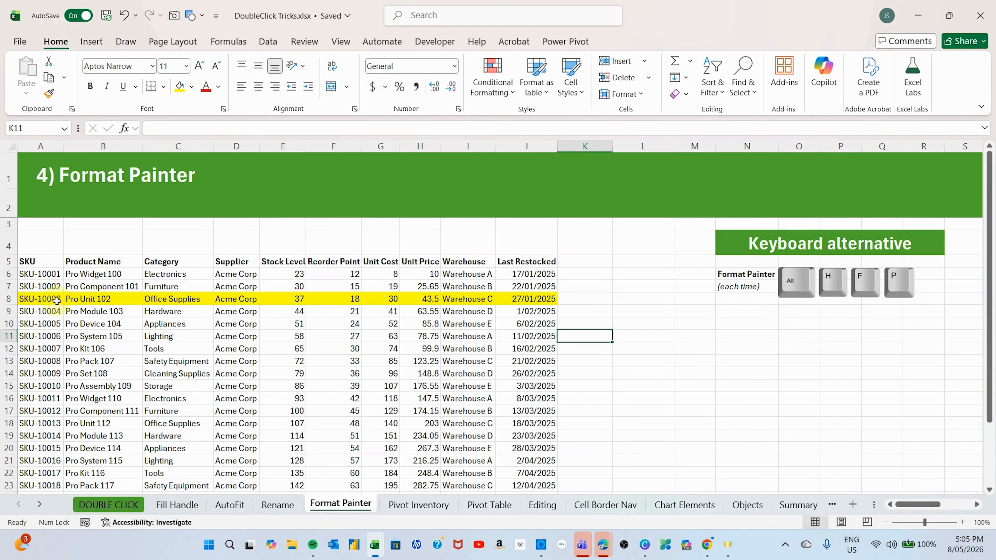
# - Copy the yellow formatting of cells A8 to J8 onto the SKU-10006, SKU-10009 and SKU-10014 rows in one Format Painter session
pyautogui.moveTo(57, 300); pyautogui.dragTo(518, 296)
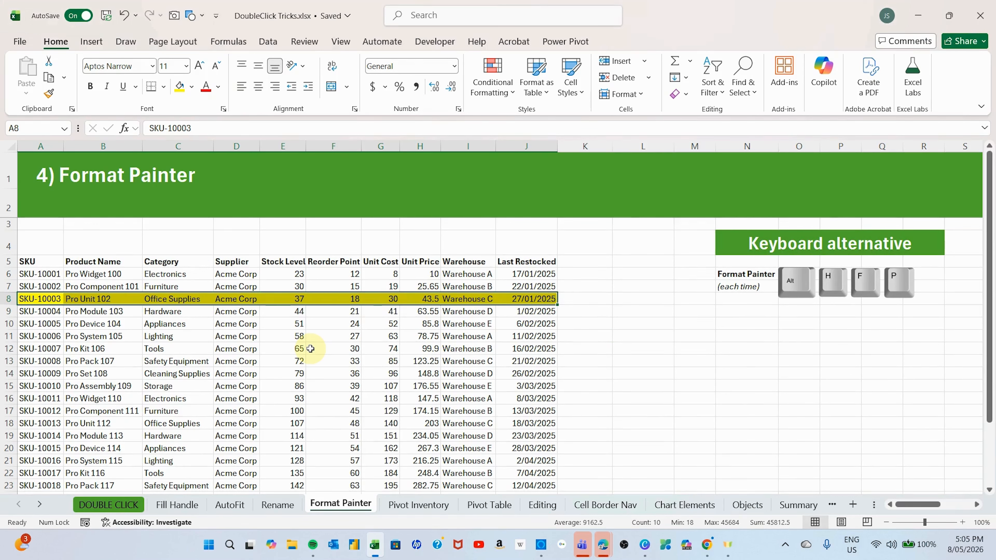
pyautogui.click(50, 95)
pyautogui.click(50, 94)
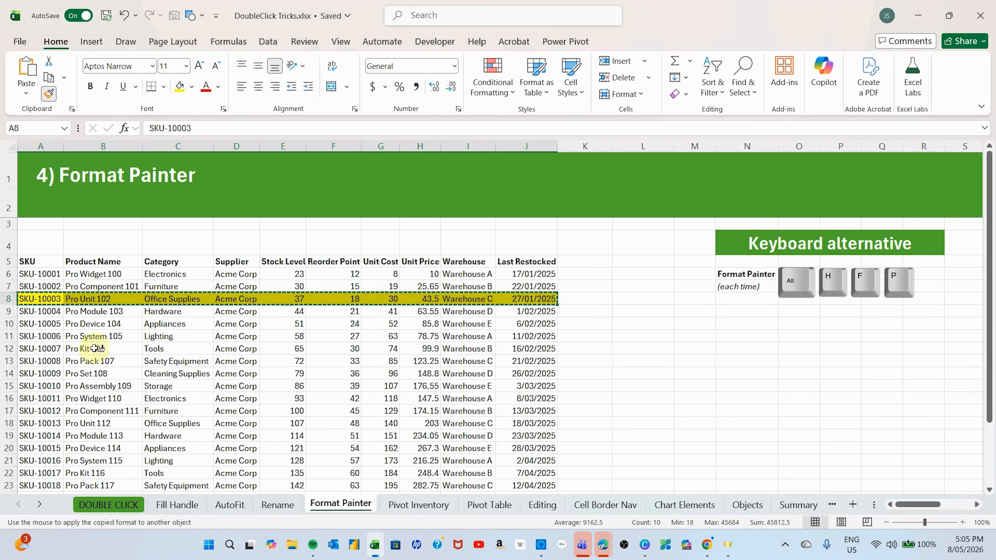
pyautogui.click(49, 338)
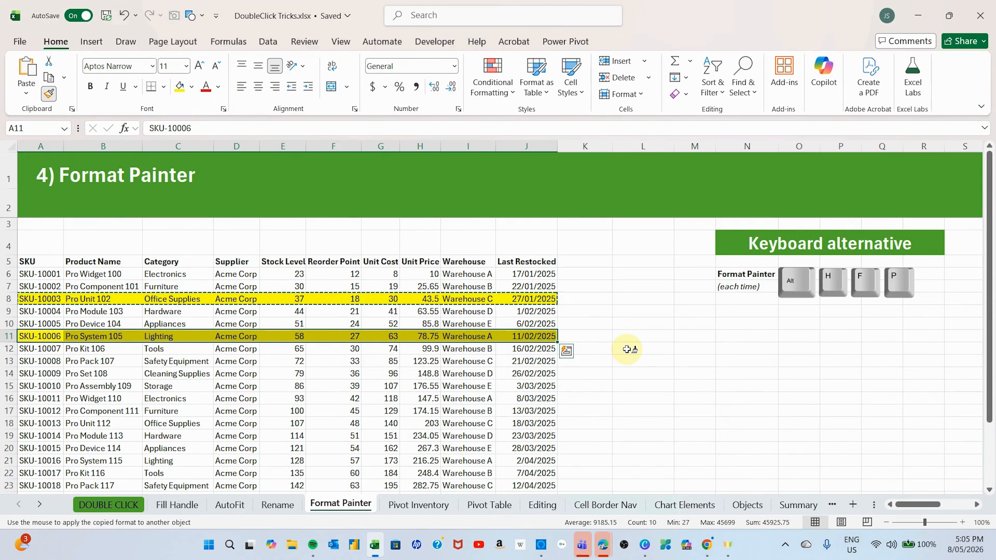
pyautogui.click(49, 373)
pyautogui.click(39, 434)
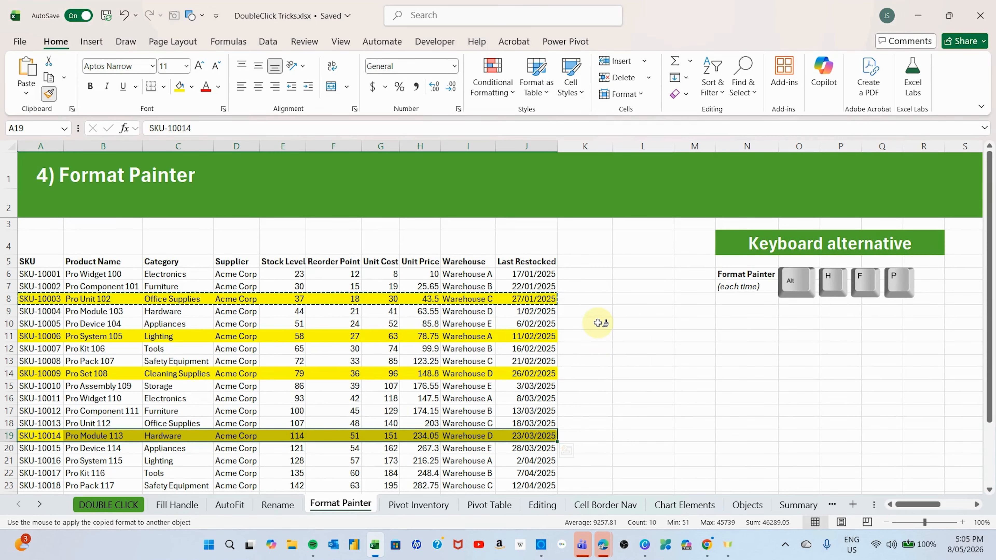
pyautogui.press('Escape')
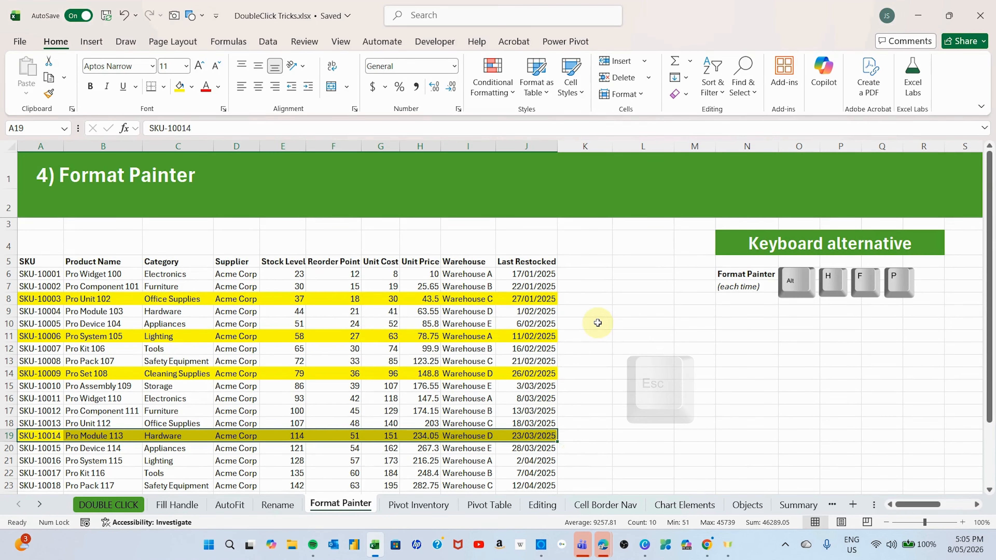
pyautogui.click(598, 323)
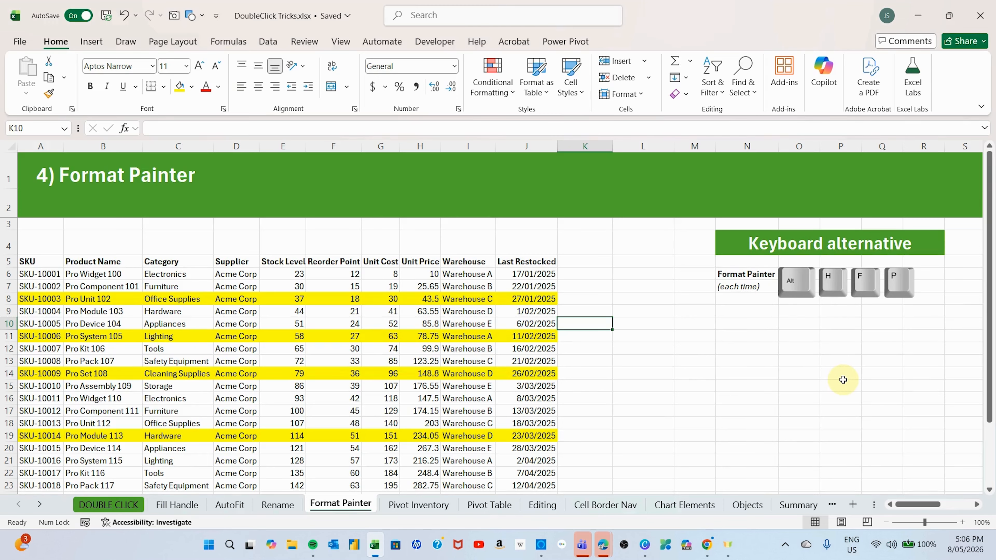
# - Copy the formatting of cell K10 to cell N12 using the keyboard alternative for Format Painter
pyautogui.press('alt')
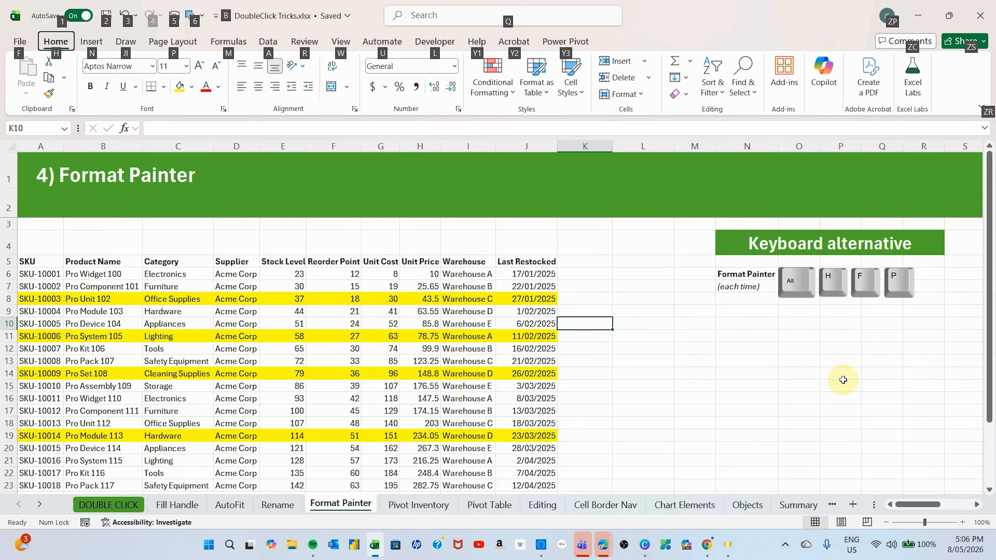
pyautogui.press('h')
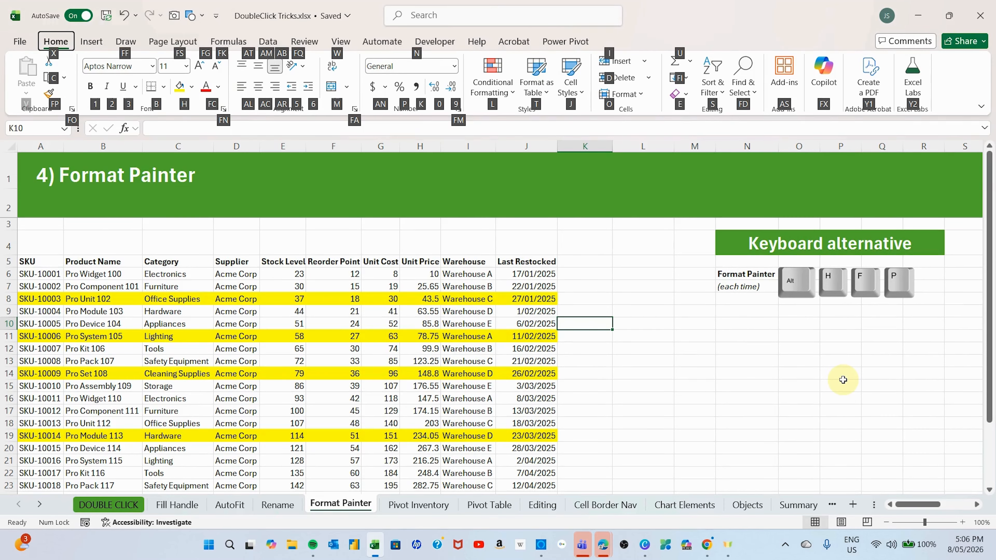
pyautogui.press('f')
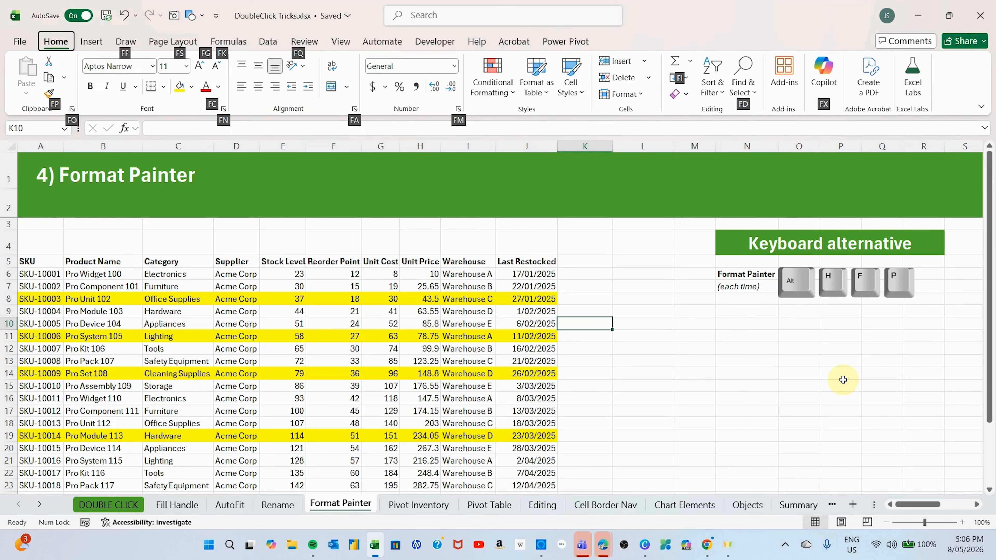
pyautogui.press('p')
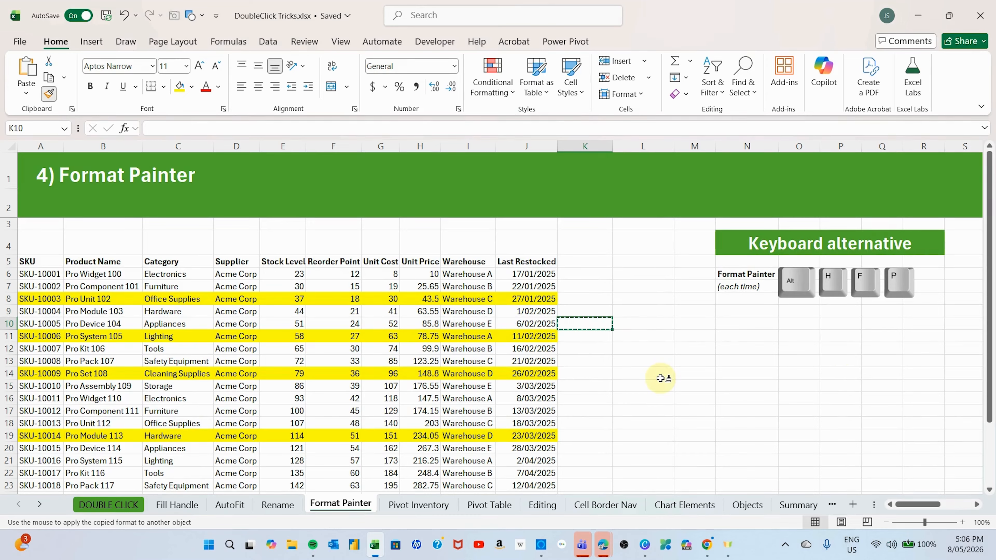
pyautogui.click(725, 349)
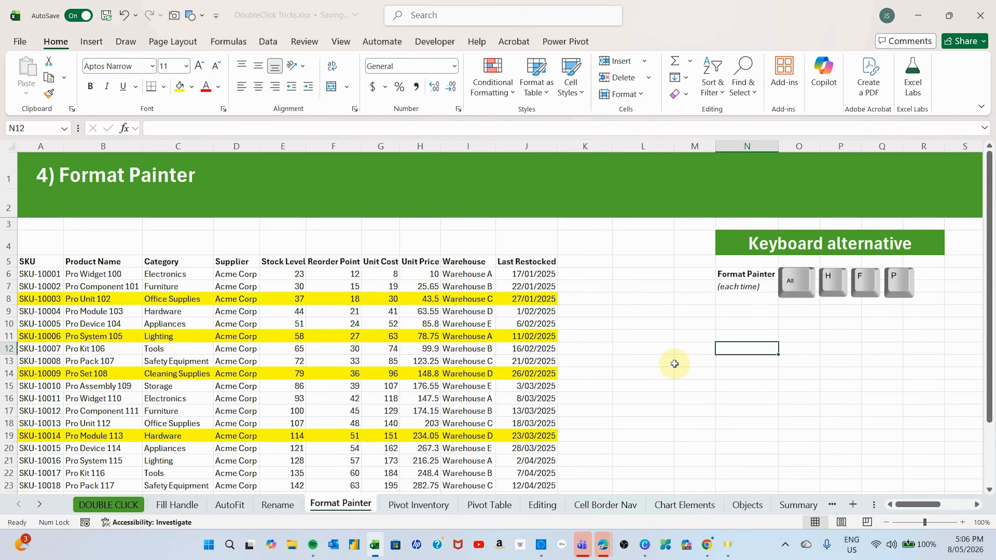
pyautogui.click(797, 16)
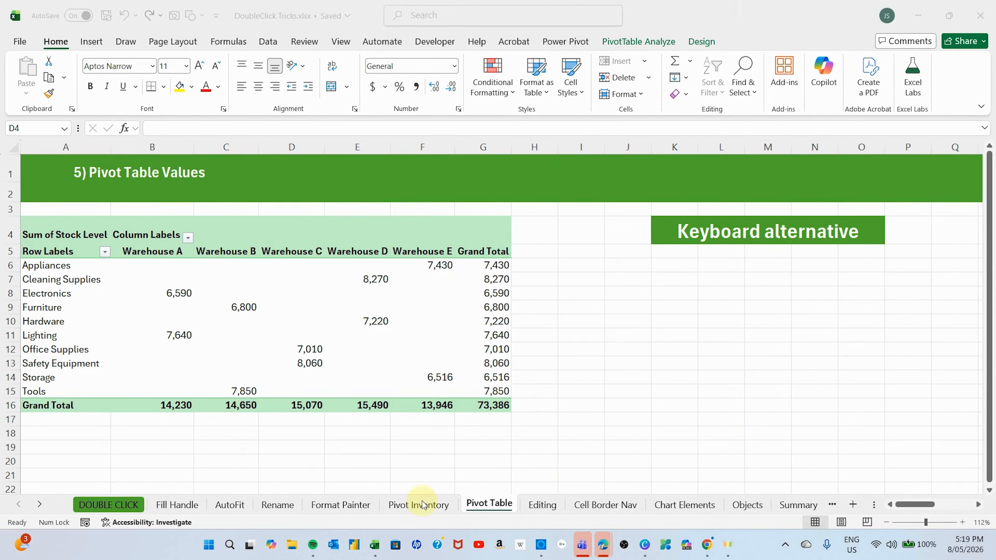
# - Check the Pivot Inventory source data and extract the records behind the pivot table's Cleaning Supplies value for Warehouse D
pyautogui.click(401, 506)
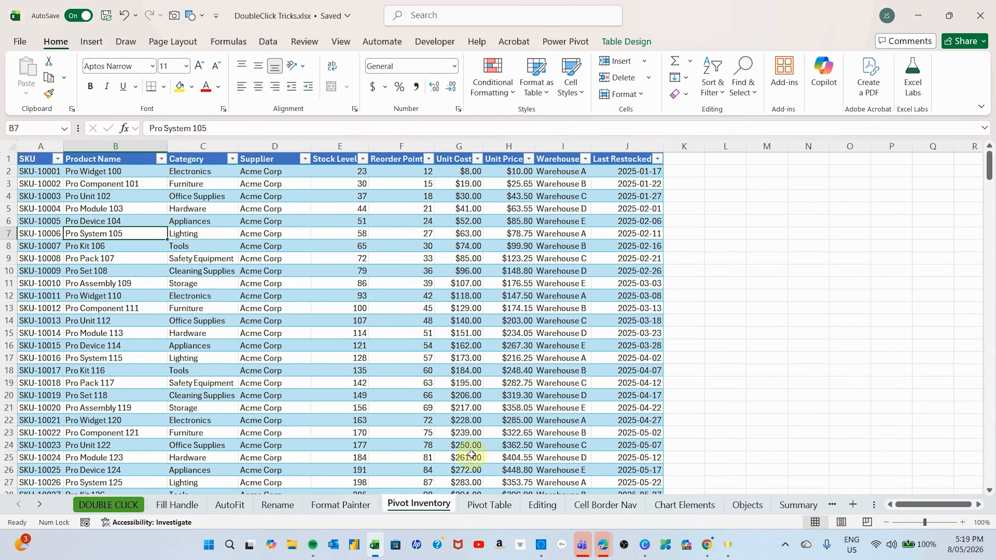
pyautogui.click(484, 506)
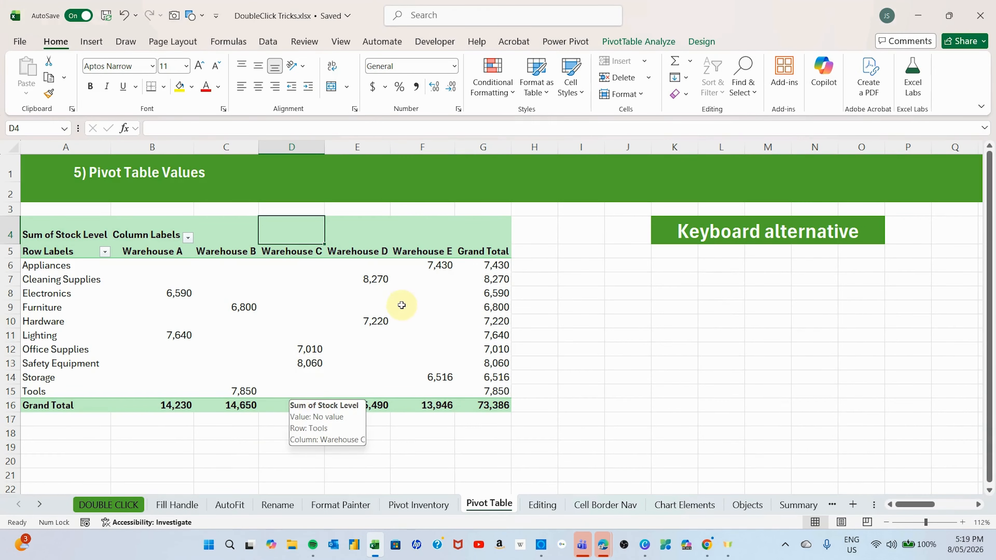
pyautogui.click(373, 281)
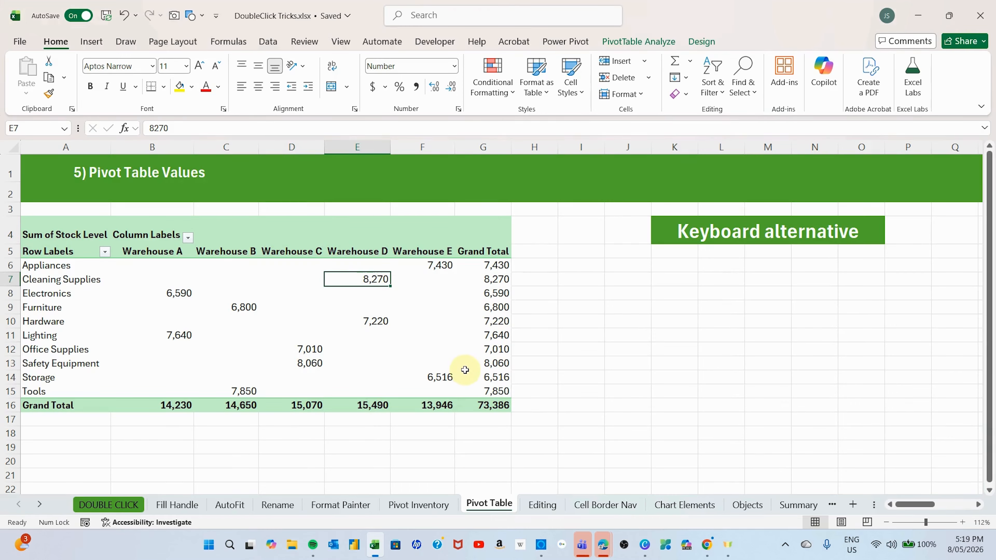
pyautogui.moveTo(464, 370)
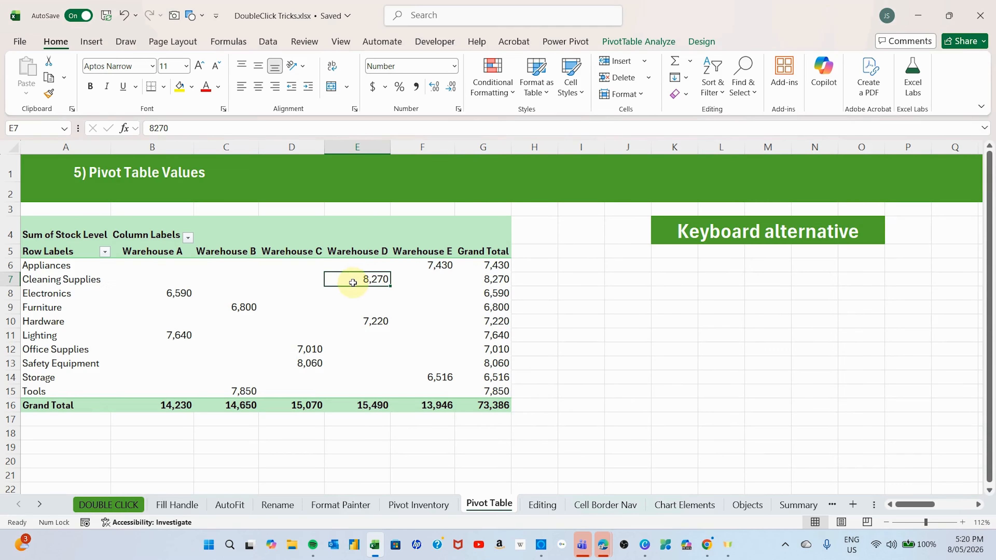
pyautogui.moveTo(365, 279)
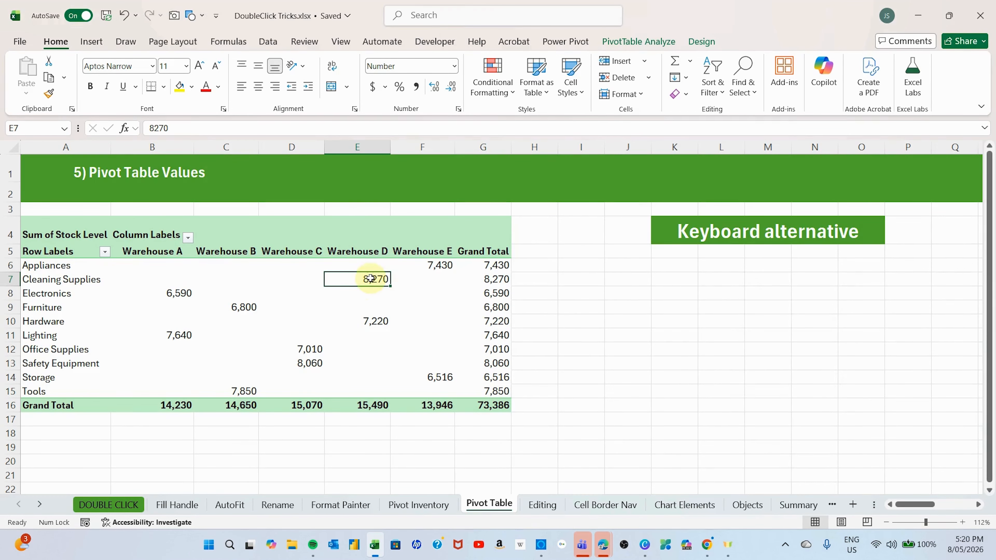
pyautogui.doubleClick(370, 278)
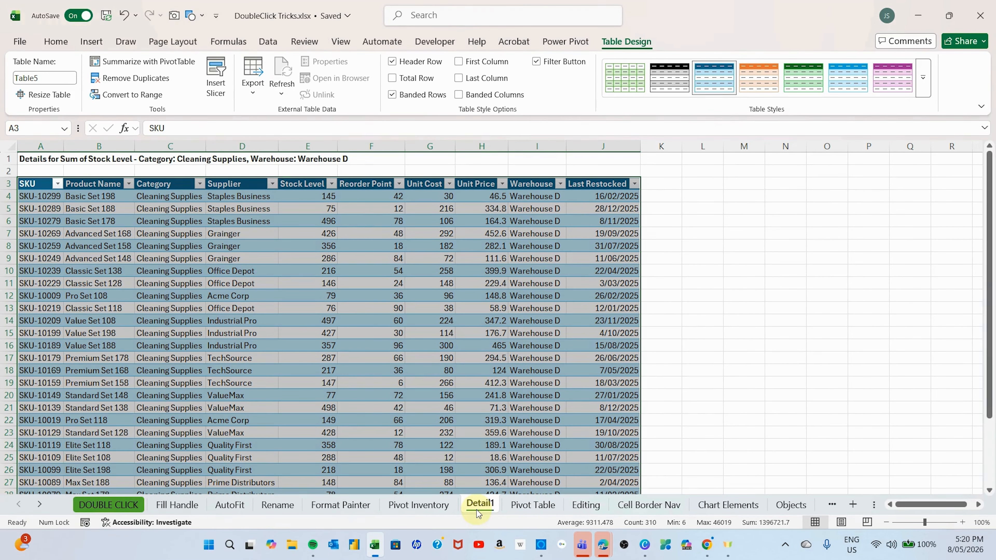
# - Examine the Warehouse and Category columns of the extracted records and review the list down to its last row
pyautogui.click(541, 164)
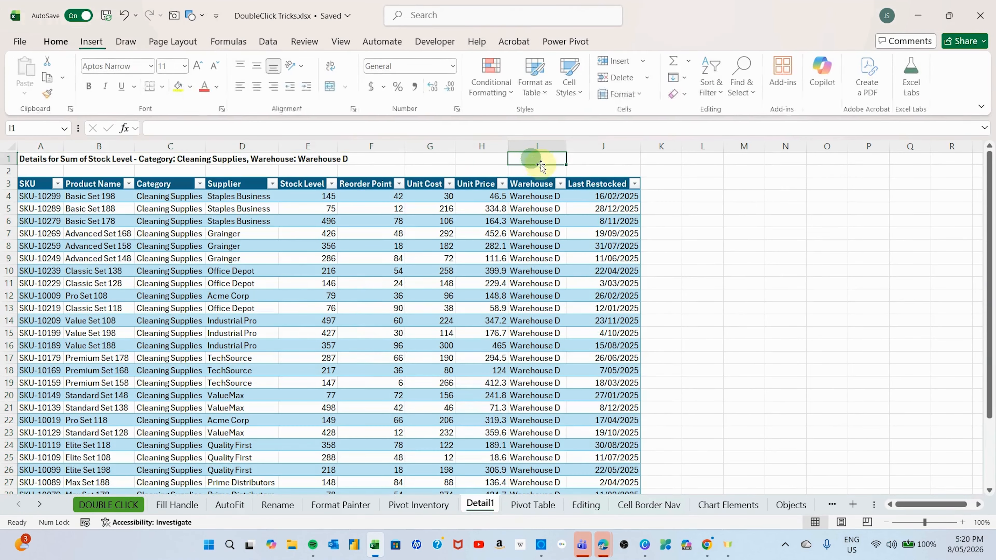
pyautogui.click(535, 144)
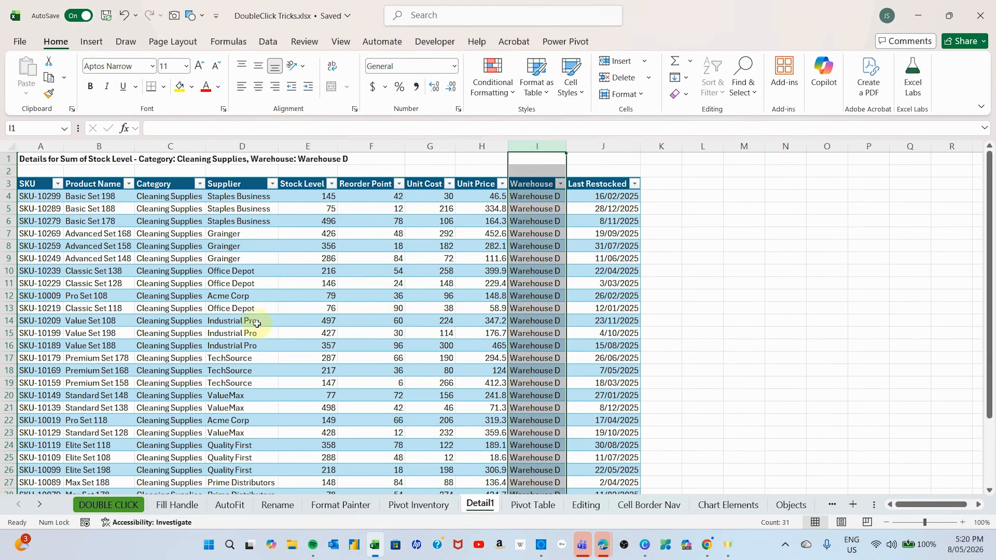
pyautogui.click(161, 145)
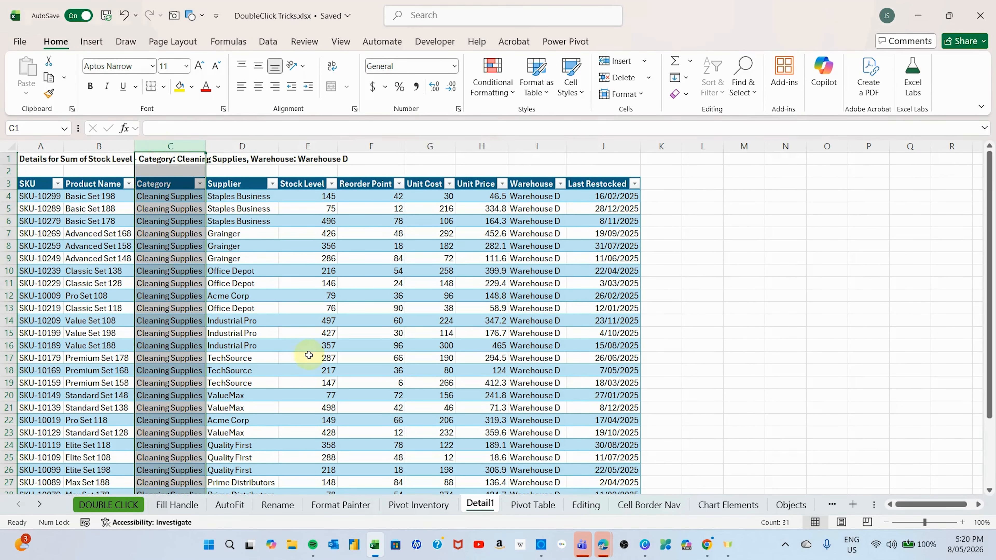
pyautogui.scroll(-4, 308, 355)
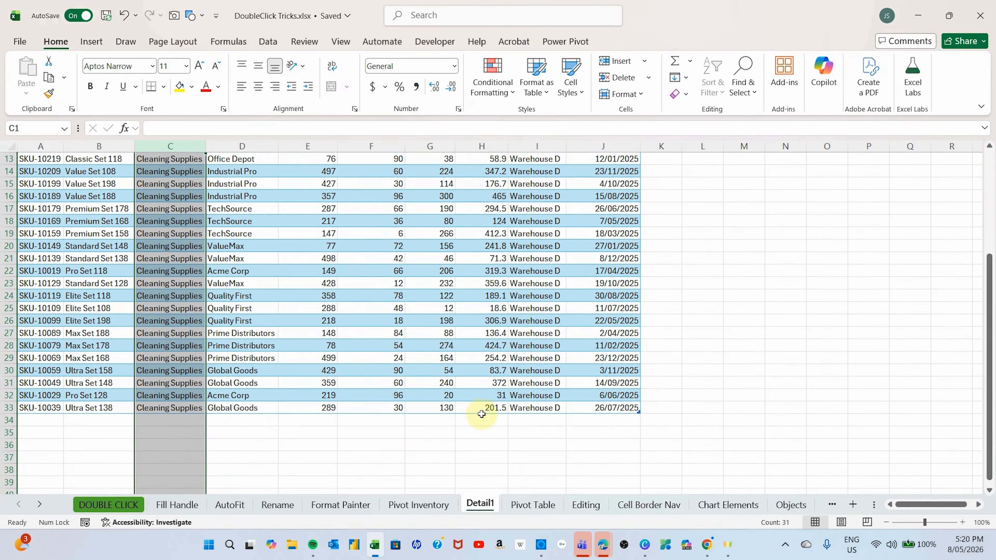
pyautogui.click(486, 417)
pyautogui.scroll(4, 545, 426)
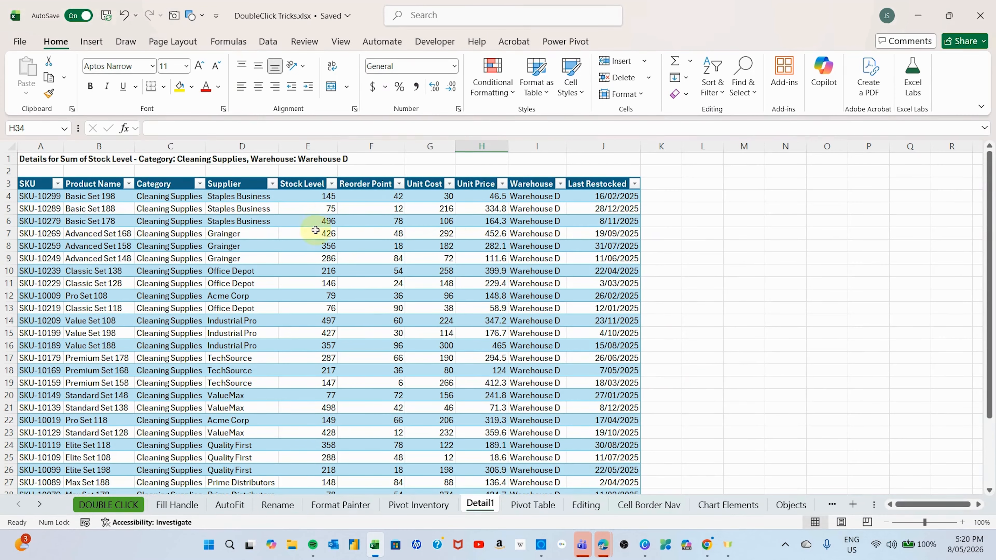
pyautogui.scroll(-3, 478, 380)
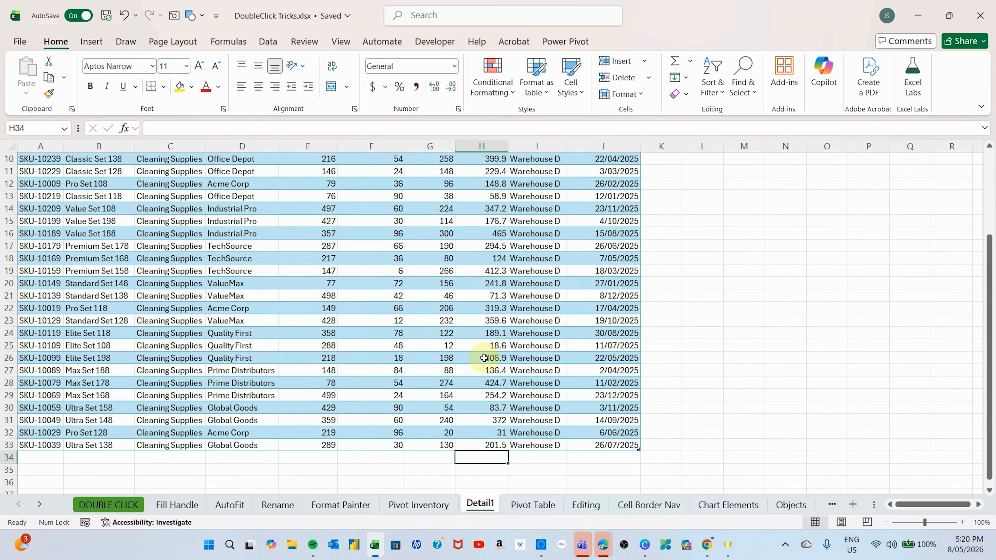
pyautogui.scroll(3, 473, 355)
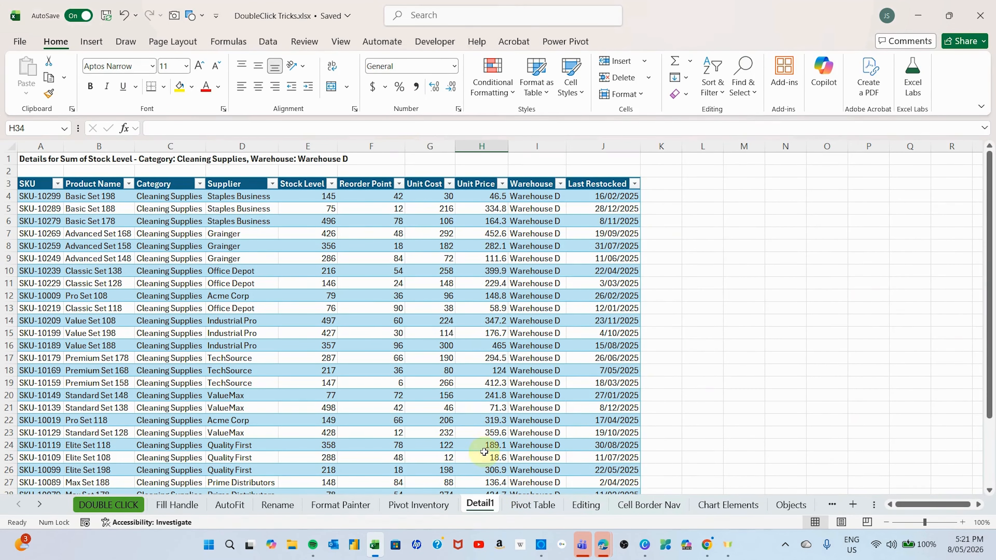
# - Delete the worksheet holding the extracted Cleaning Supplies, Warehouse D records
pyautogui.rightClick(479, 505)
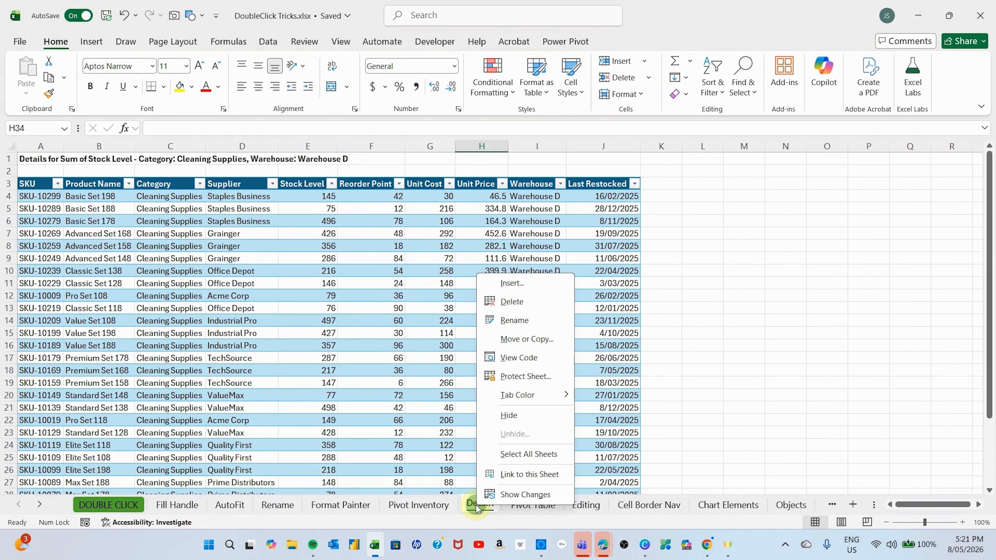
pyautogui.click(511, 301)
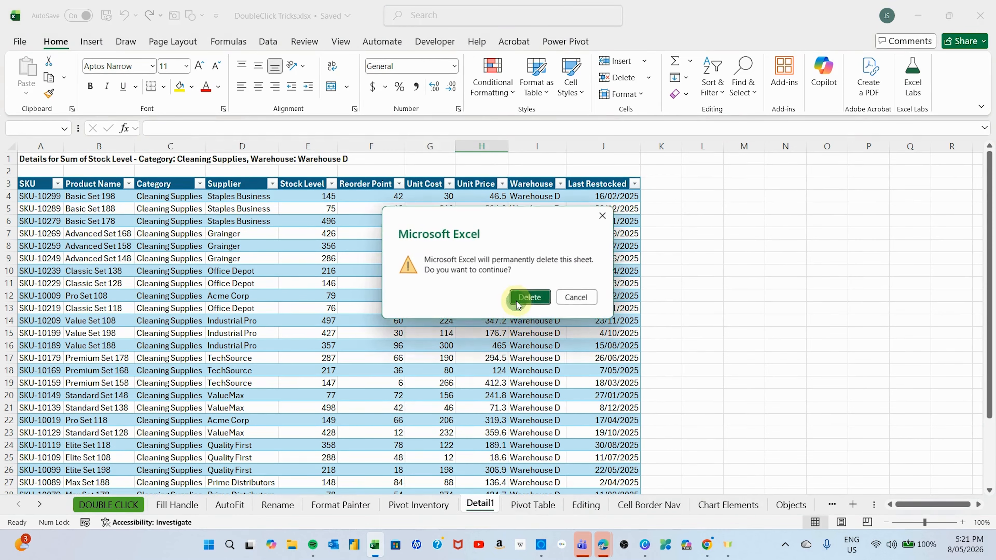
pyautogui.click(532, 298)
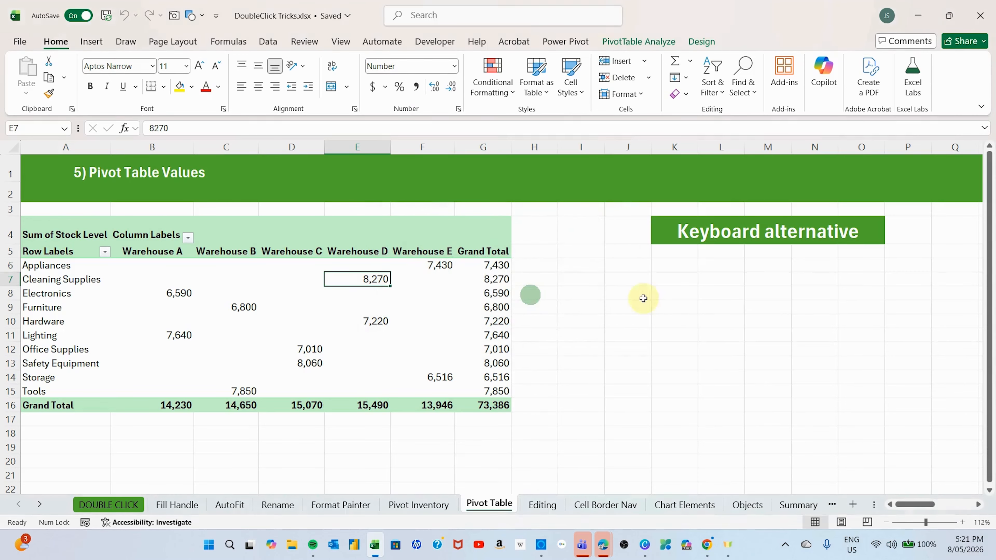
# - Extract the Cleaning Supplies, Warehouse D records from the pivot table again and delete the resulting detail worksheet
pyautogui.doubleClick(375, 277)
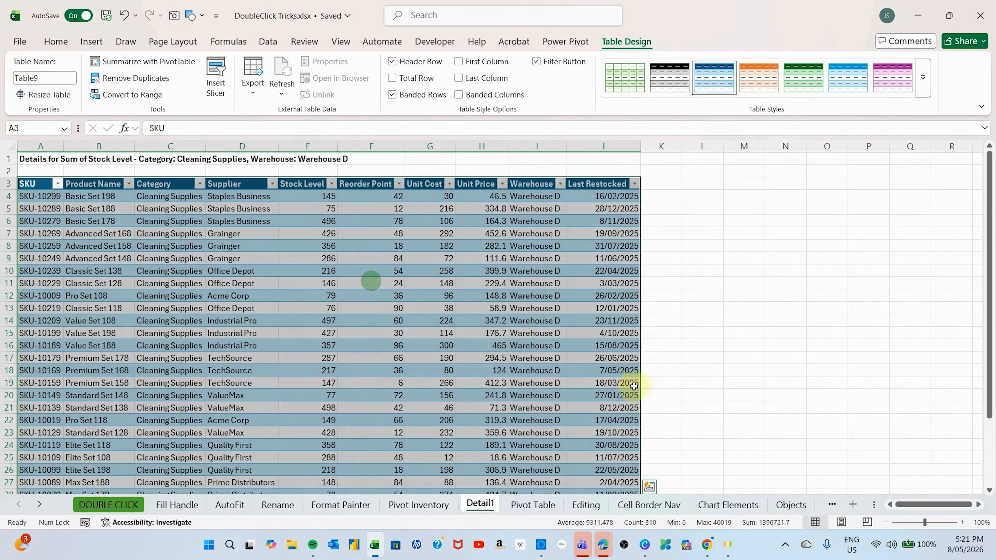
pyautogui.rightClick(482, 505)
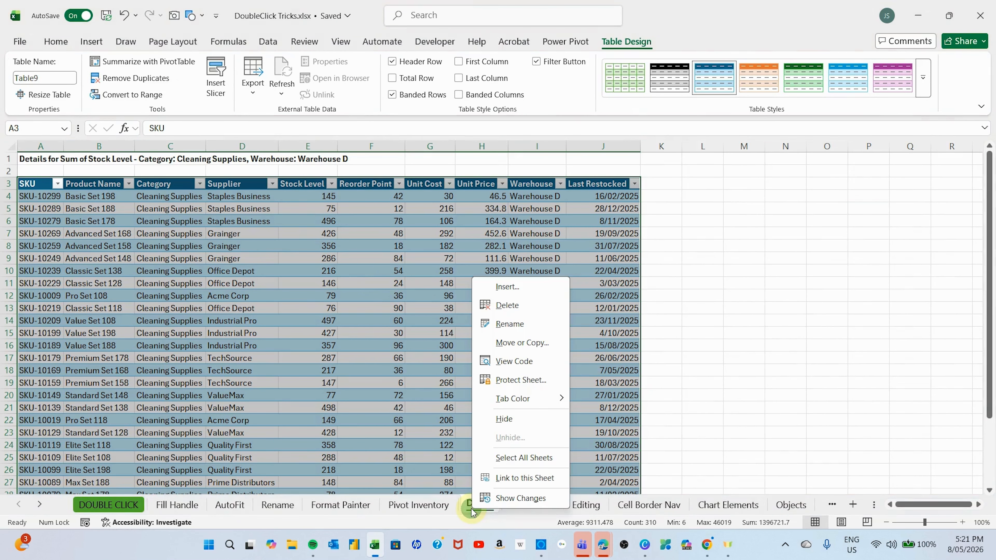
pyautogui.click(507, 305)
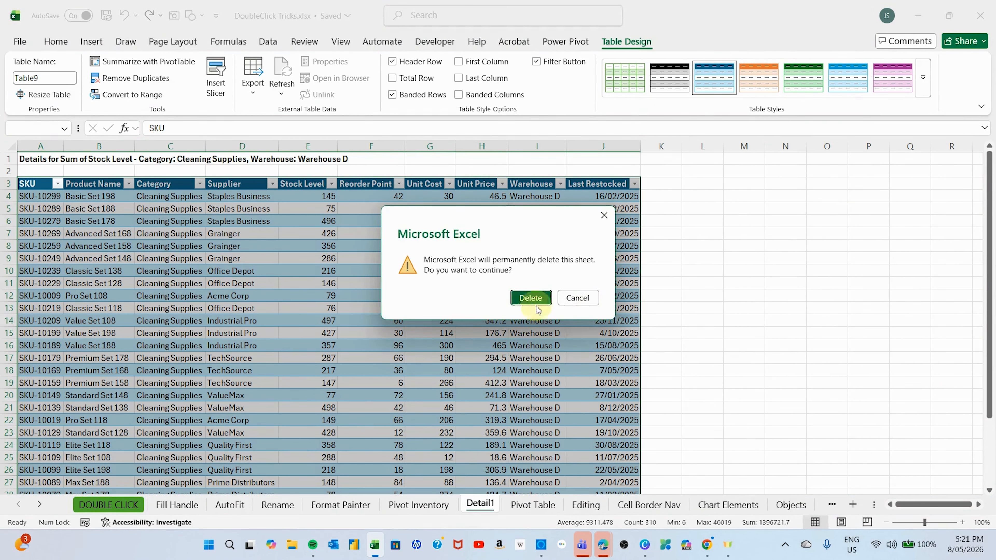
pyautogui.click(528, 294)
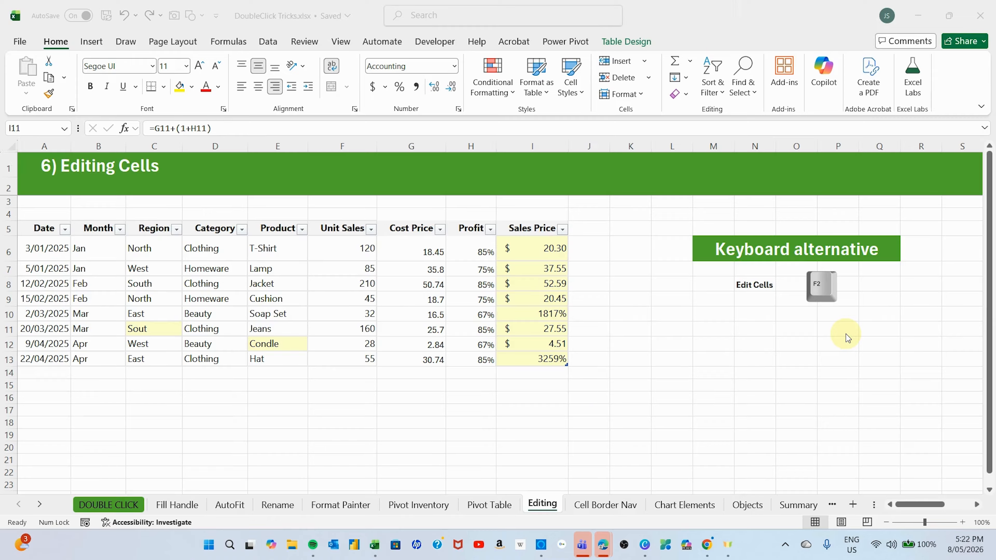
# - Correct the misspelled region in cell C11 of the Editing sheet to "South" by editing within the cell
pyautogui.click(146, 333)
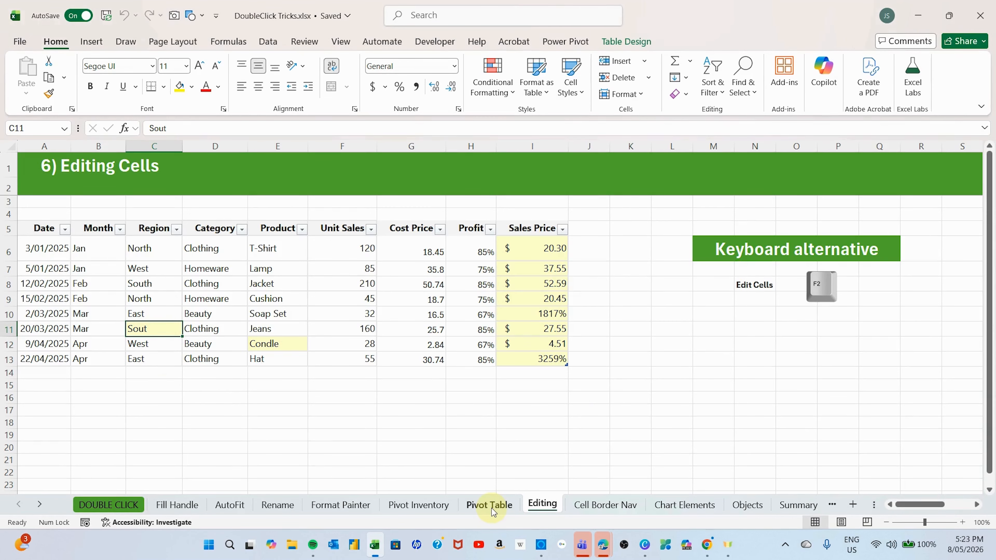
pyautogui.press('F2')
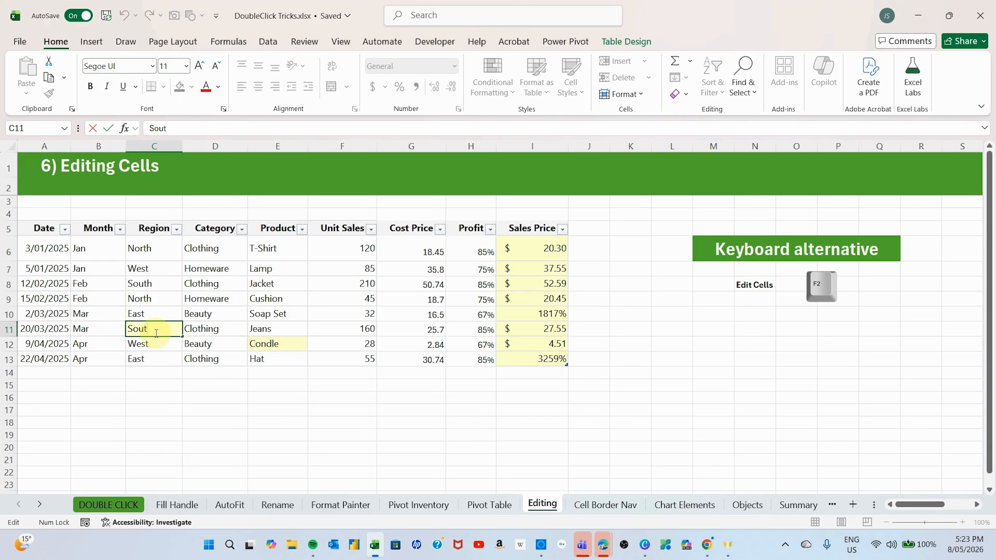
pyautogui.write('h')
pyautogui.press('Return')
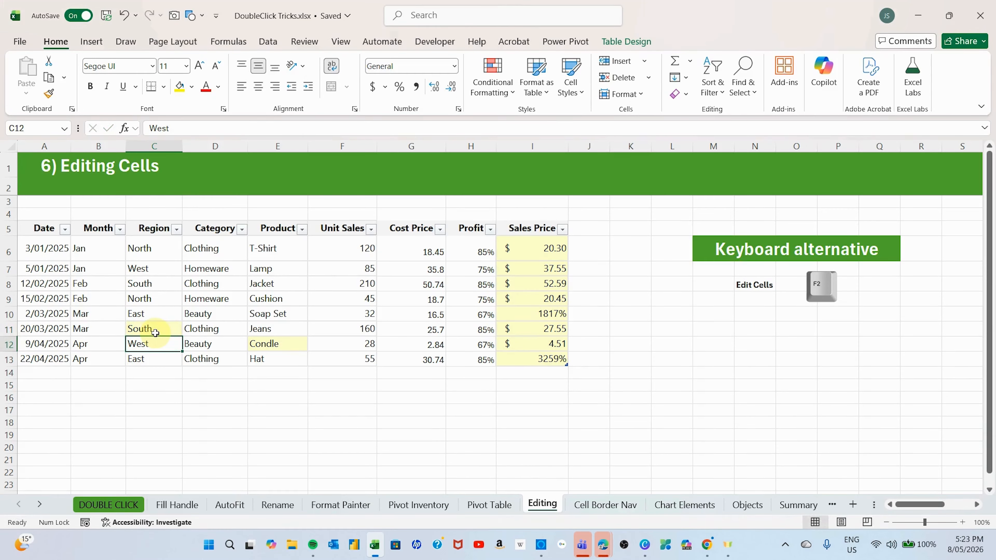
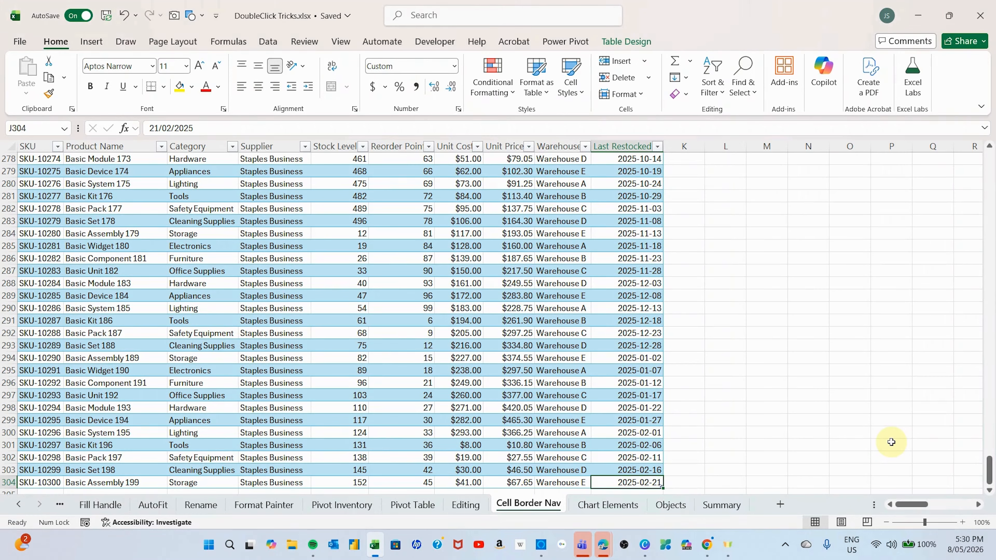
# - Jump along the edges of the inventory table from J304 to A304, up to the SKU header in A4 and across to J4
pyautogui.hotkey('ctrl', 'Left')
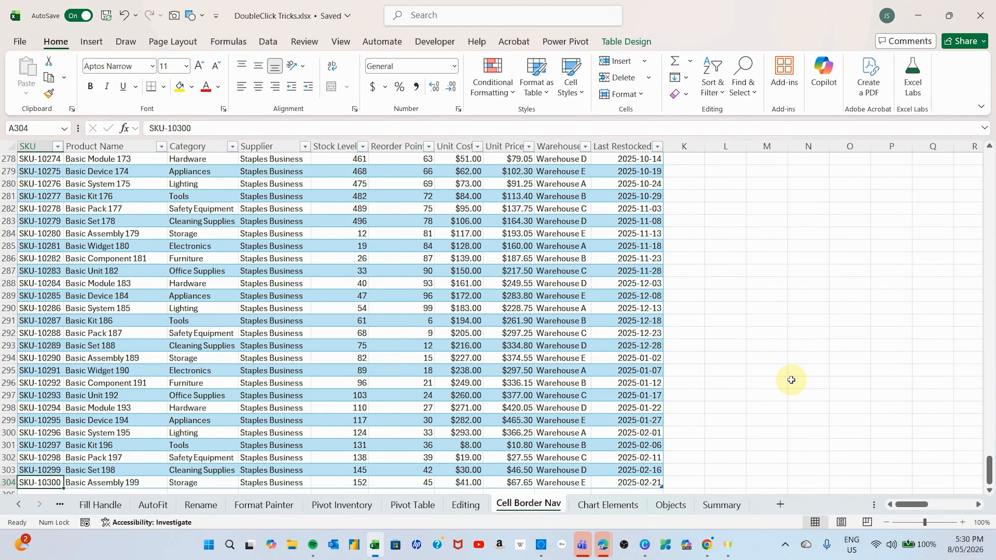
pyautogui.hotkey('ctrl', 'Up')
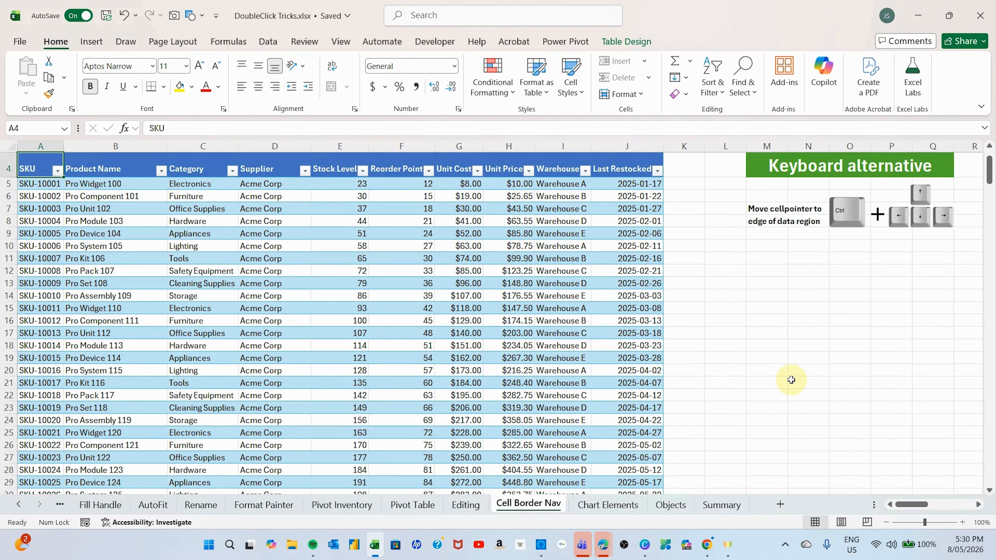
pyautogui.scroll(1, 791, 380)
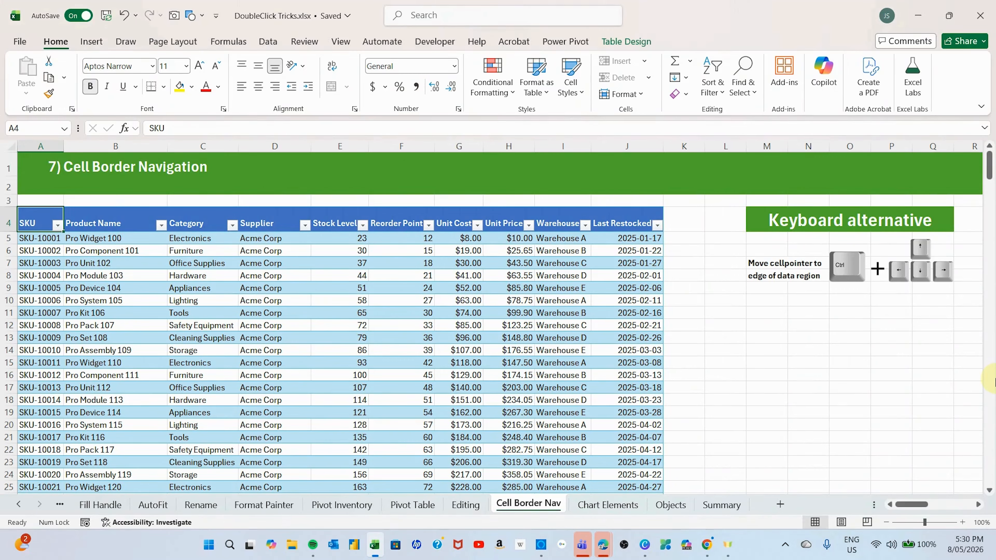
pyautogui.hotkey('ctrl', 'Right')
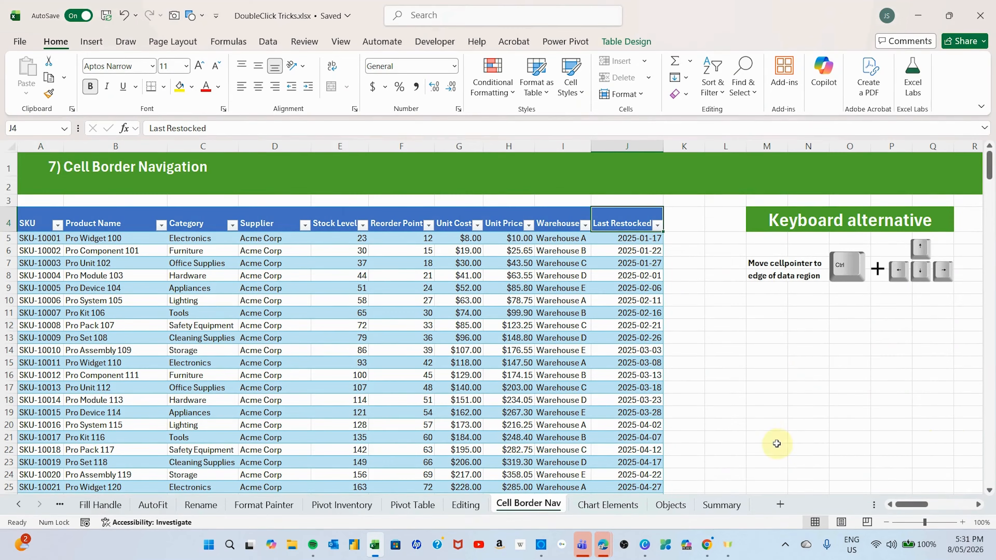
# - From empty cell K16, jump to the worksheet's last column, last row and first column, then up to the last SKU in A304
pyautogui.click(692, 377)
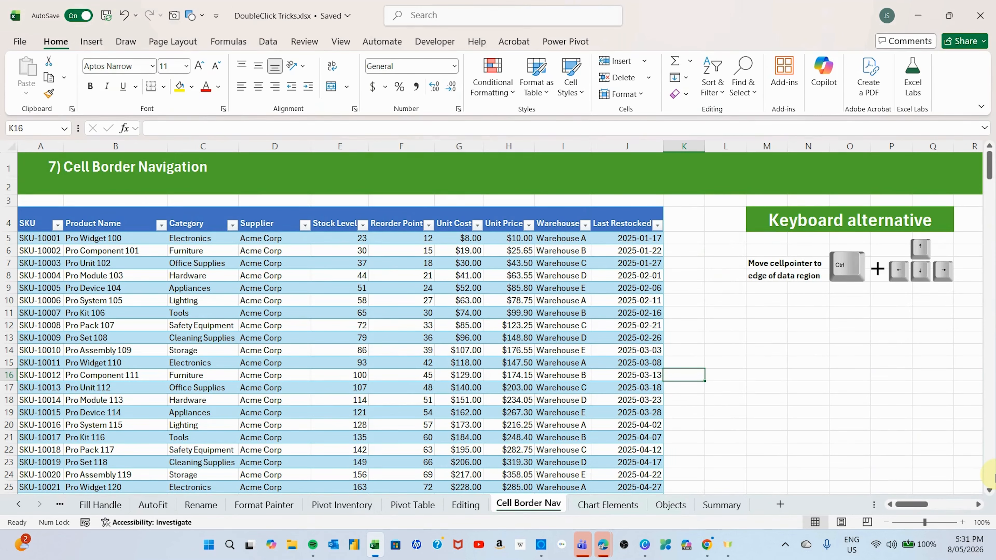
pyautogui.hotkey('ctrl', 'Right')
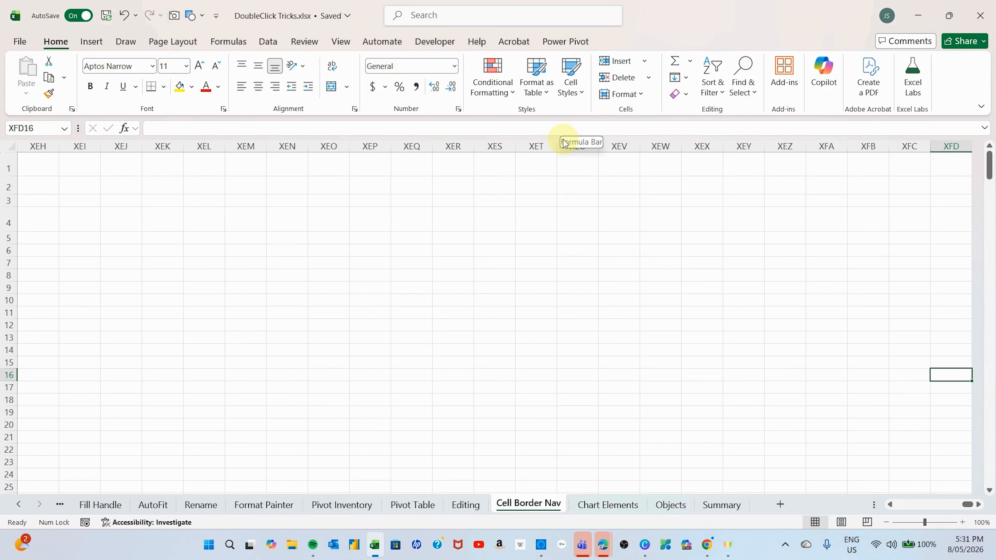
pyautogui.hotkey('ctrl', 'Down')
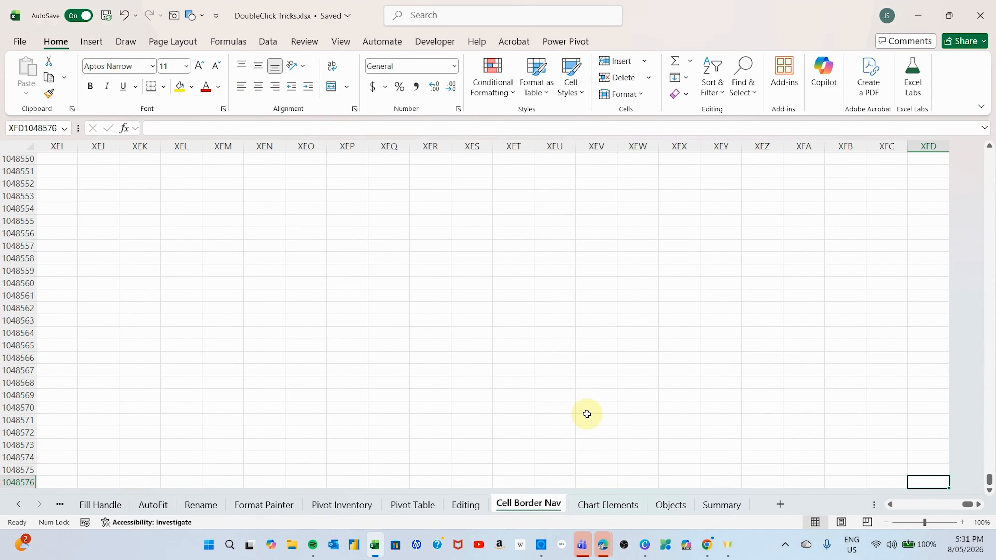
pyautogui.hotkey('ctrl', 'Left')
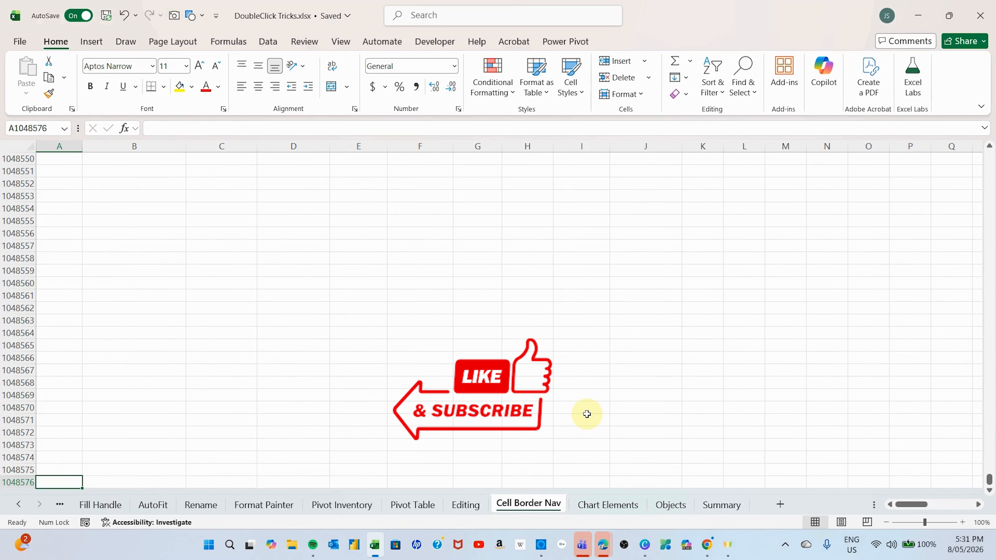
pyautogui.hotkey('ctrl', 'Up')
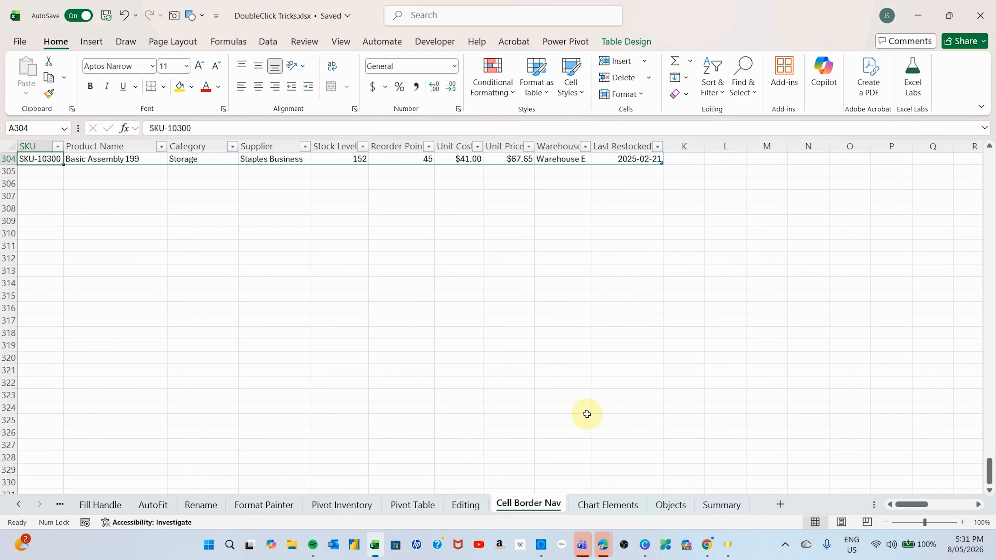
# - Jump from the last SKU up to the SKU header and on to the sheet title in A1
pyautogui.scroll(10, 586, 413)
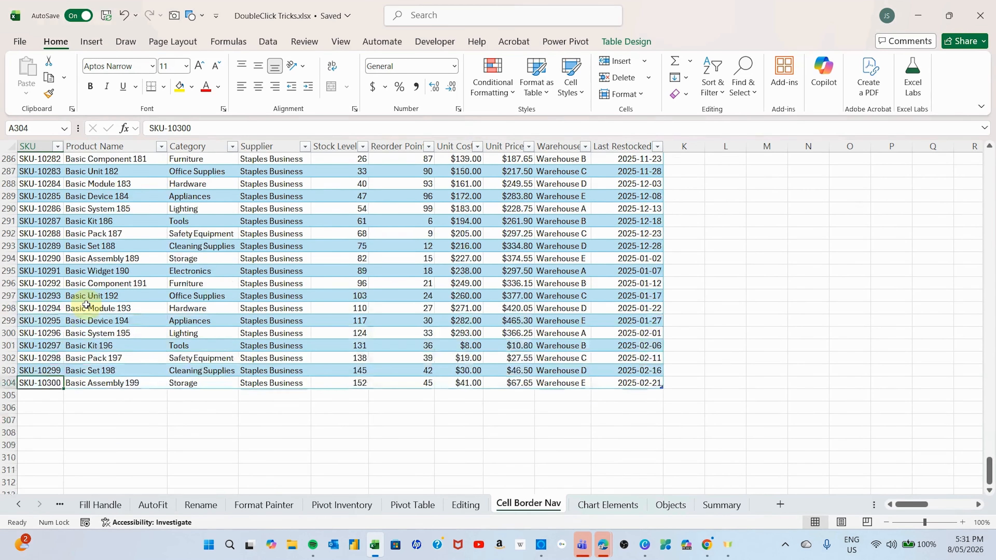
pyautogui.hotkey('ctrl', 'Up')
pyautogui.hotkey('ctrl', 'Up')
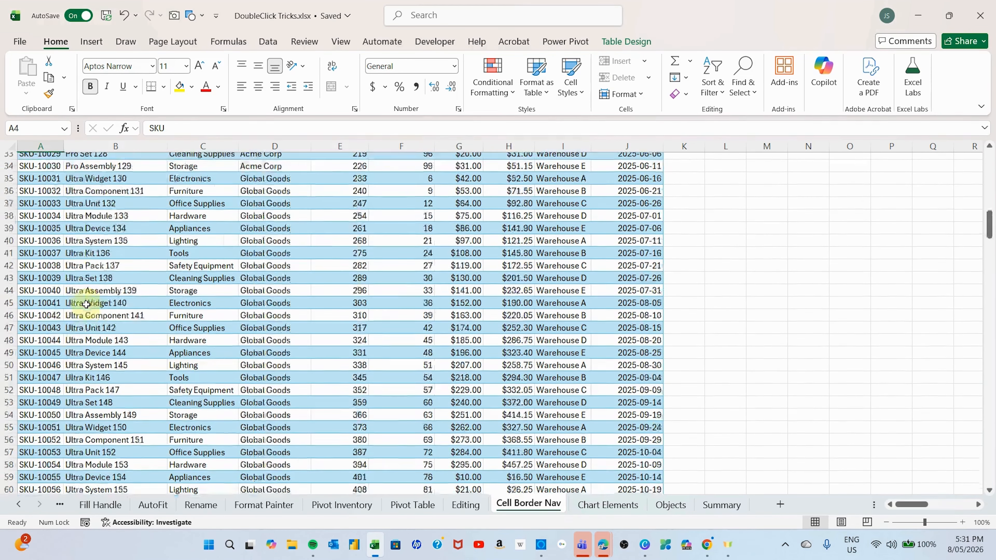
pyautogui.hotkey('ctrl', 'Up')
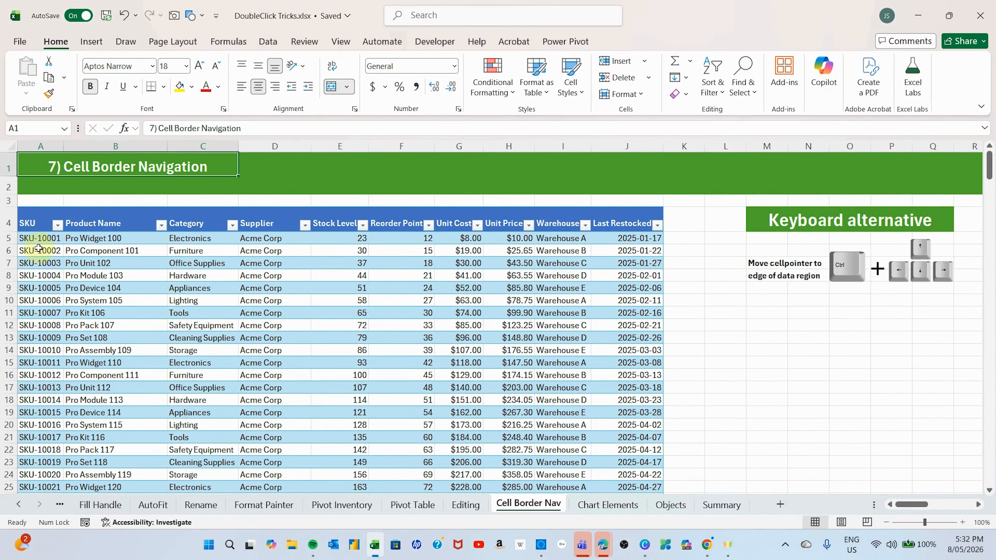
# - Starting at A5, use the active cell's borders to jump around the table to J5, J304, A304 and the SKU header in A4
pyautogui.click(35, 239)
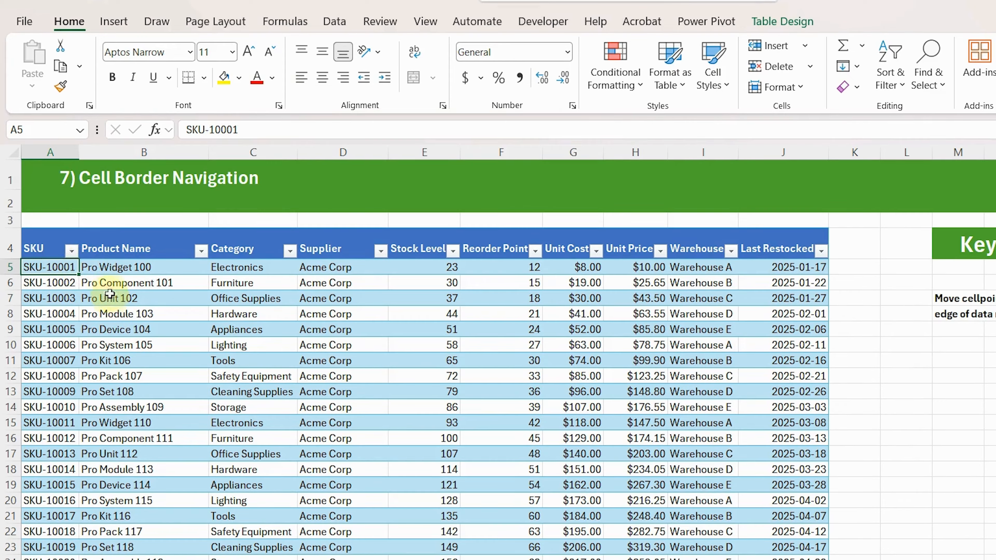
pyautogui.click(897, 392)
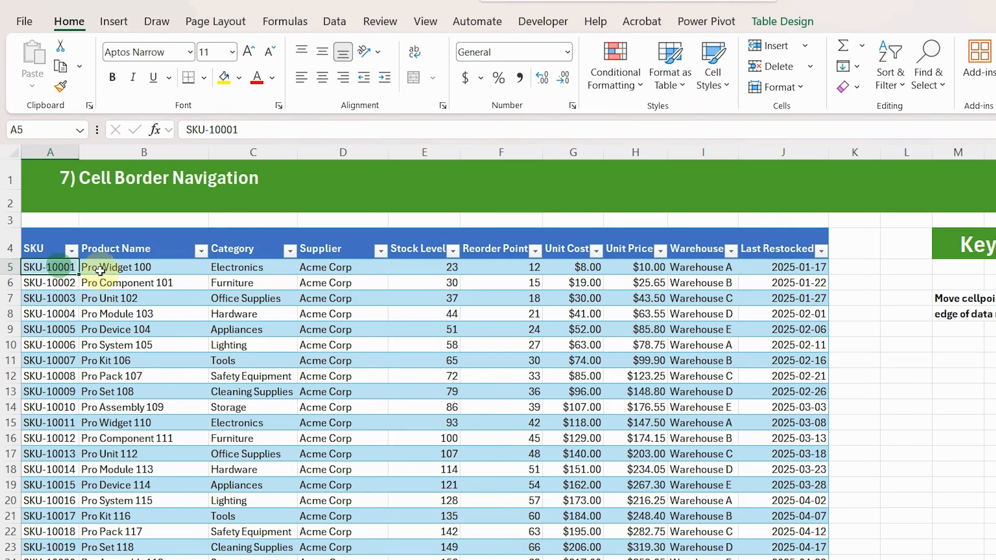
pyautogui.doubleClick(78, 268)
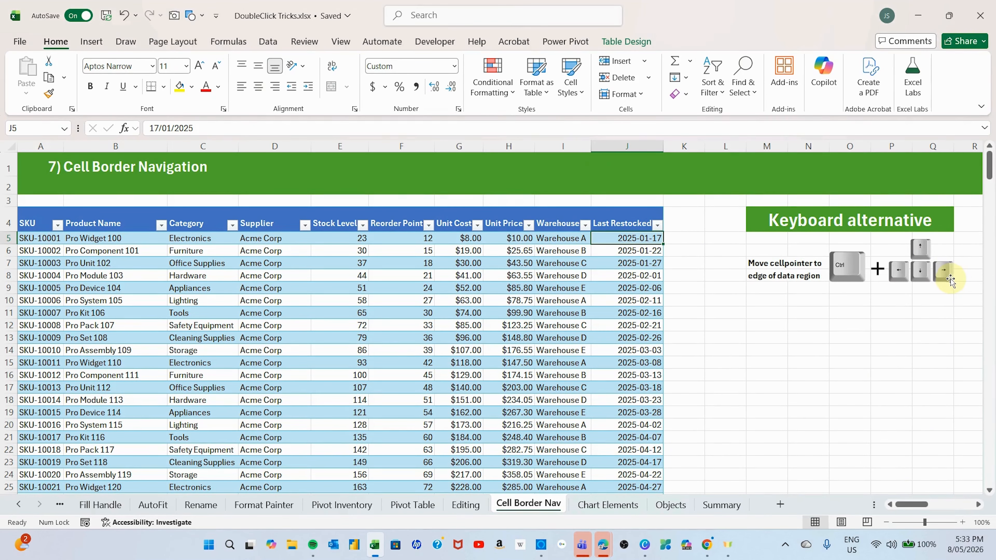
pyautogui.doubleClick(625, 244)
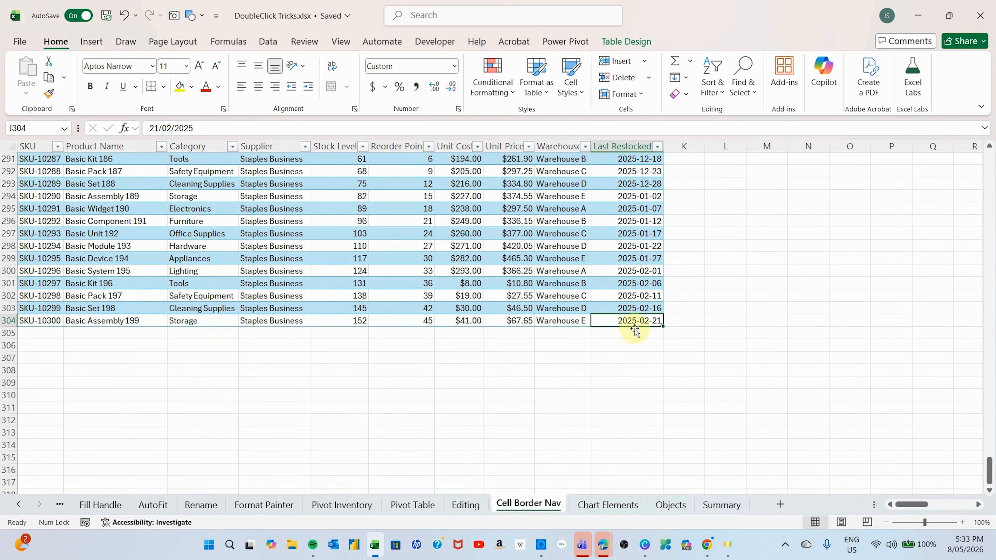
pyautogui.doubleClick(590, 320)
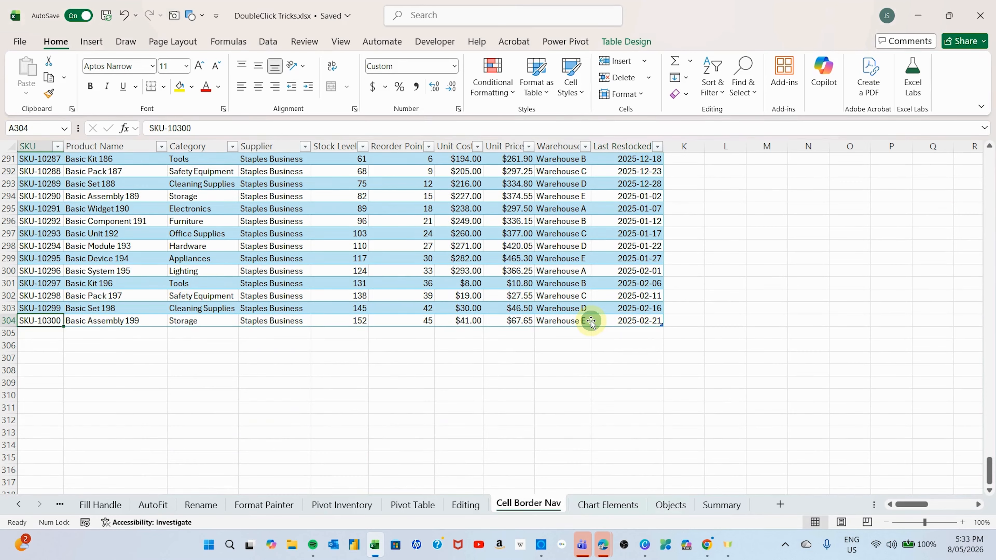
pyautogui.doubleClick(37, 314)
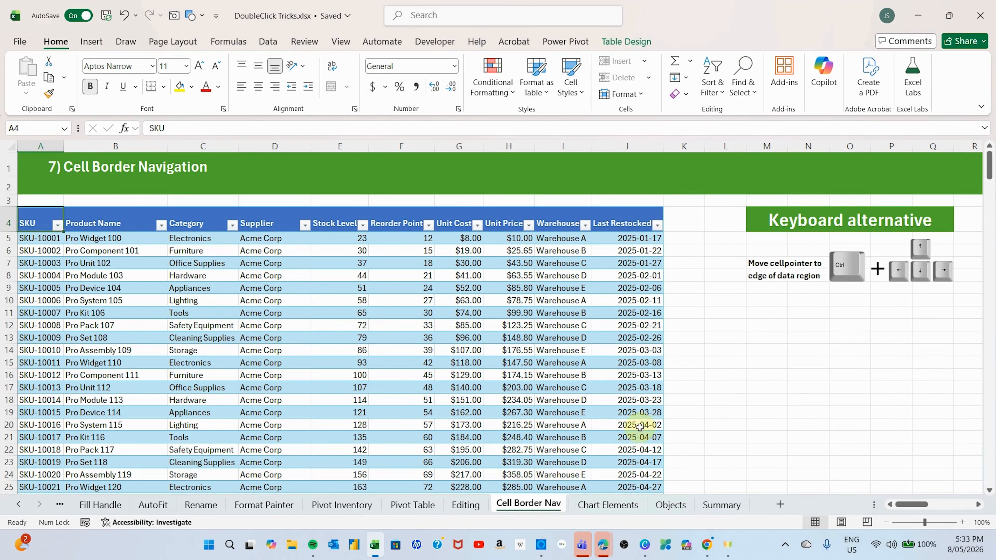
# - Try cell-border jumps from empty cells: rightward from L15, upward from M17 to M9, and leftward from M20 to K20
pyautogui.click(711, 362)
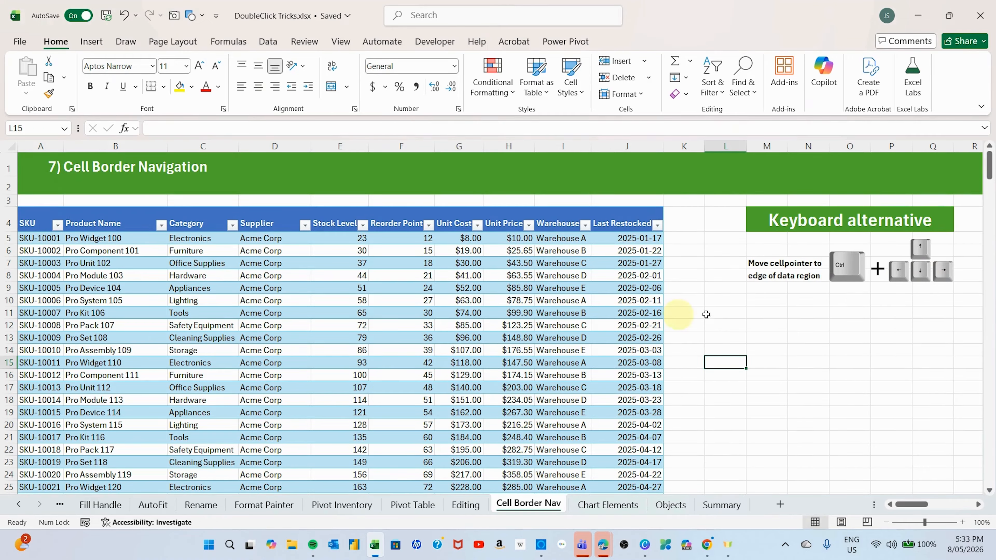
pyautogui.click(744, 361)
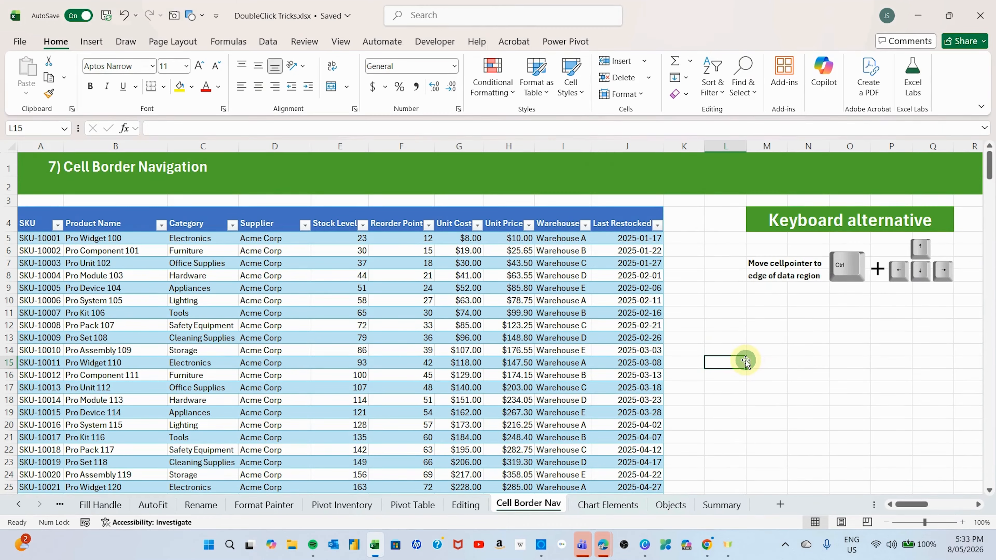
pyautogui.click(746, 361)
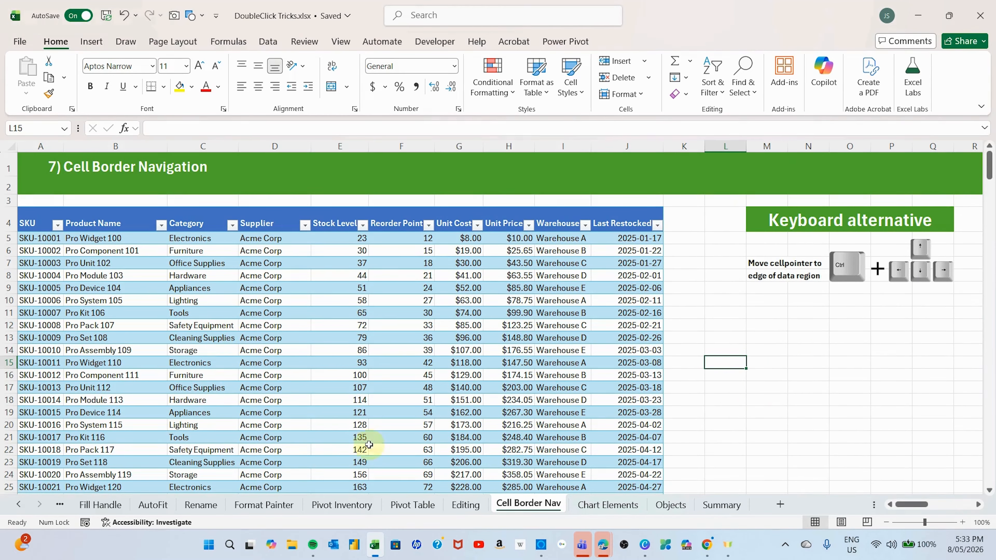
pyautogui.click(809, 387)
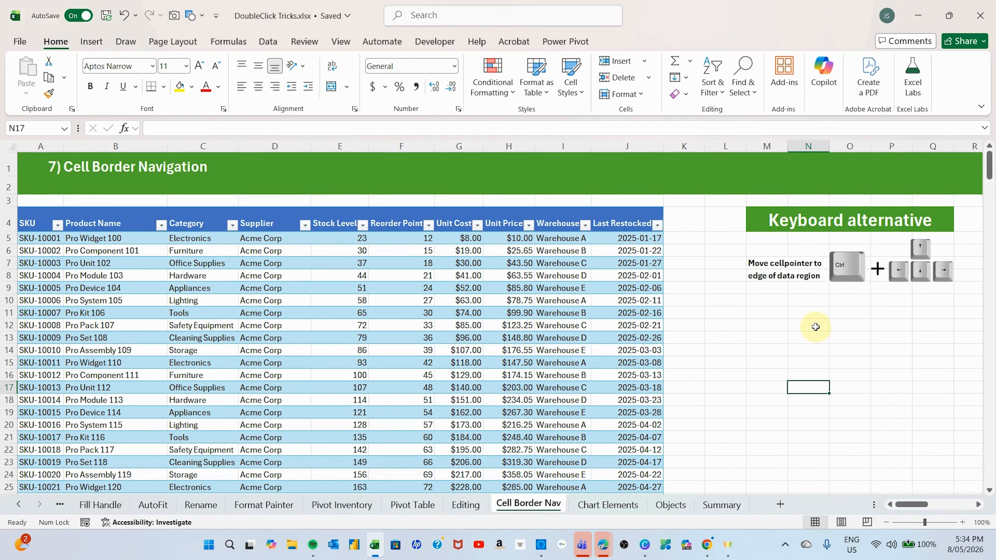
pyautogui.click(765, 386)
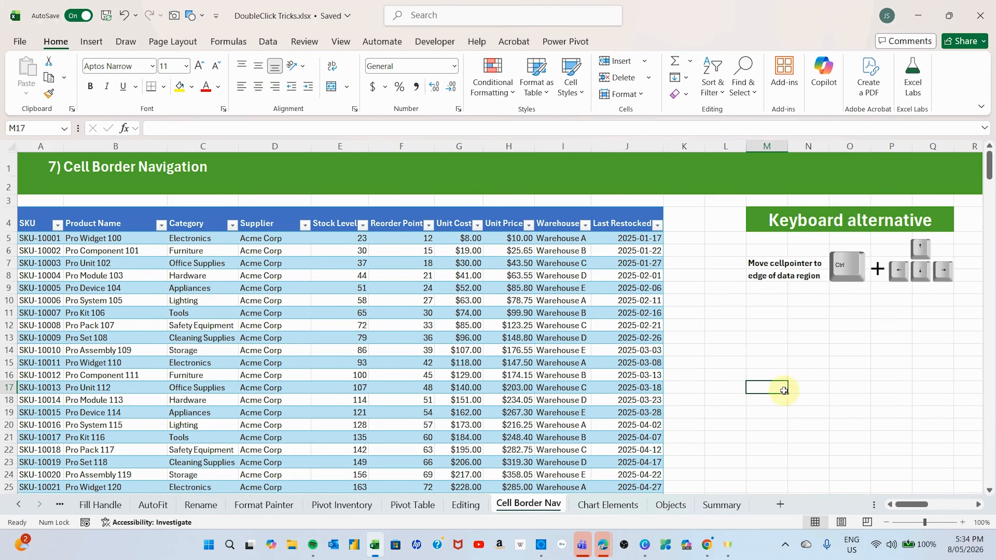
pyautogui.doubleClick(767, 380)
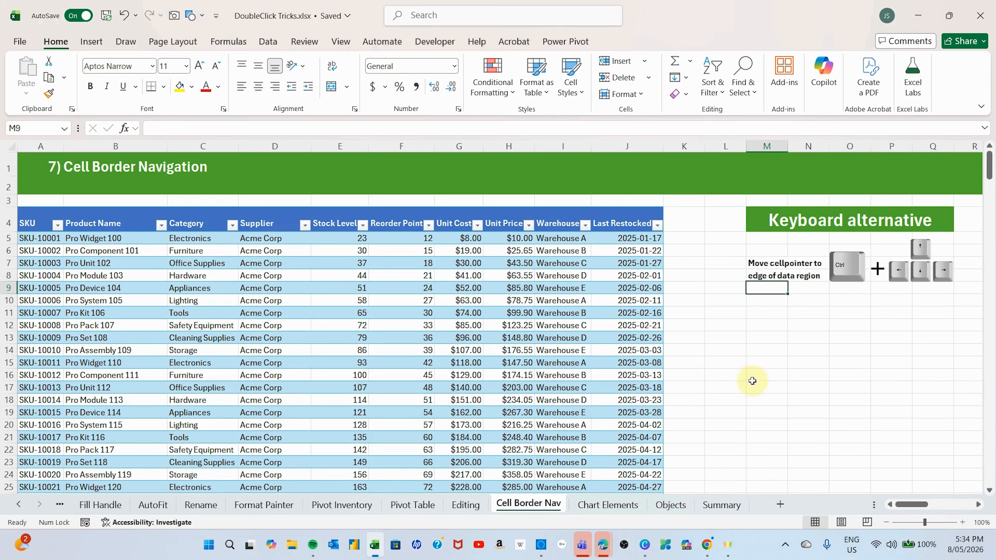
pyautogui.click(772, 424)
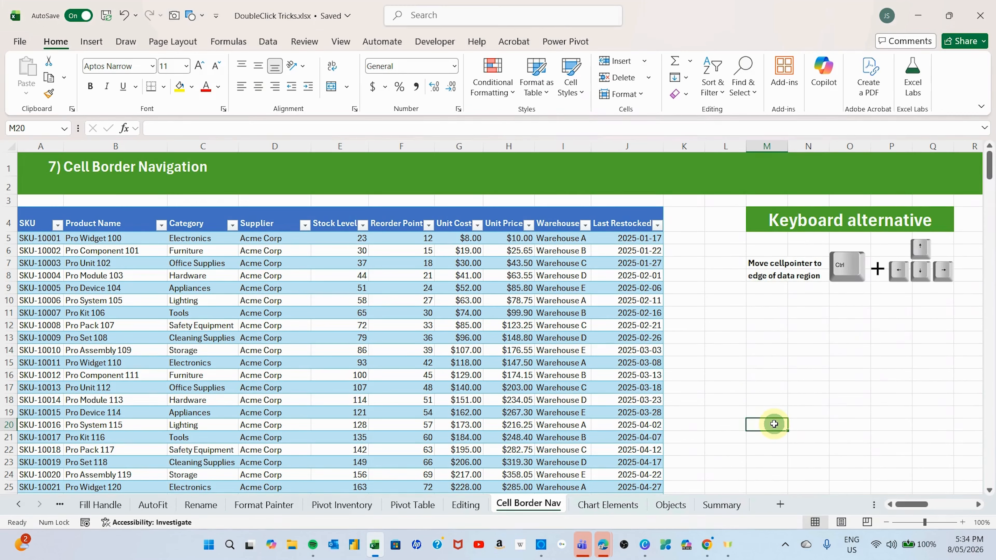
pyautogui.doubleClick(746, 424)
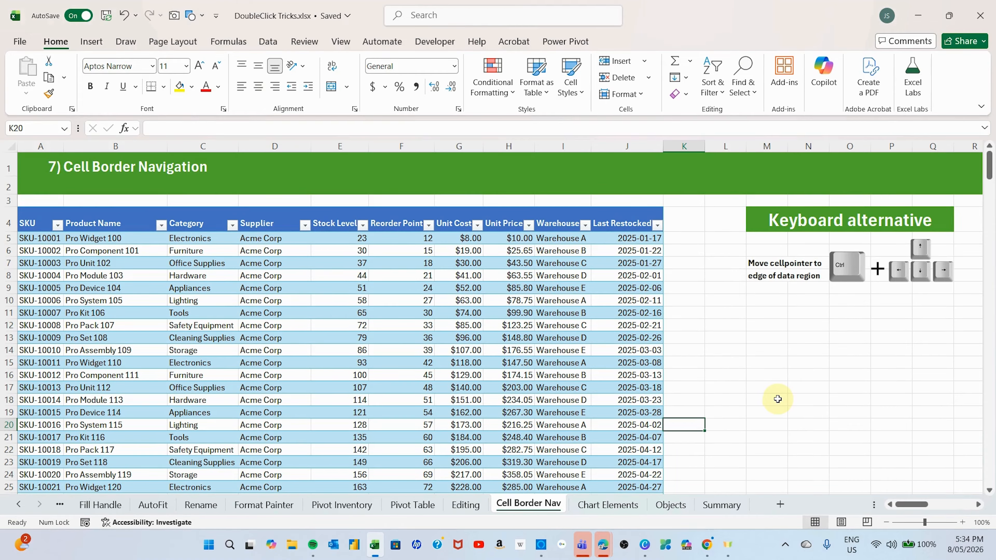
# - On the Chart Elements sheet, select the Goals chart's area, title, horizontal axis, vertical axis, data series and legend in turn, ending on the chart area
pyautogui.click(323, 308)
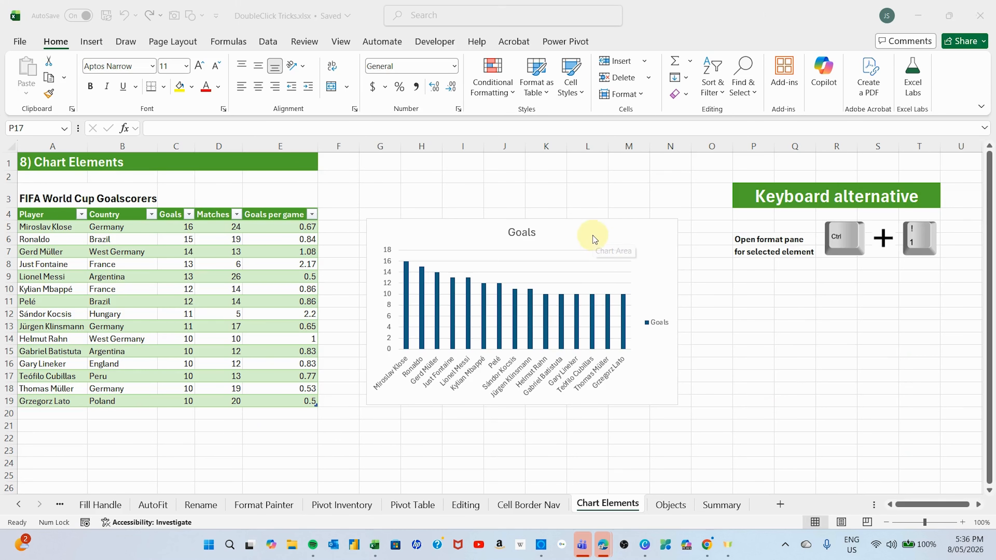
pyautogui.click(589, 226)
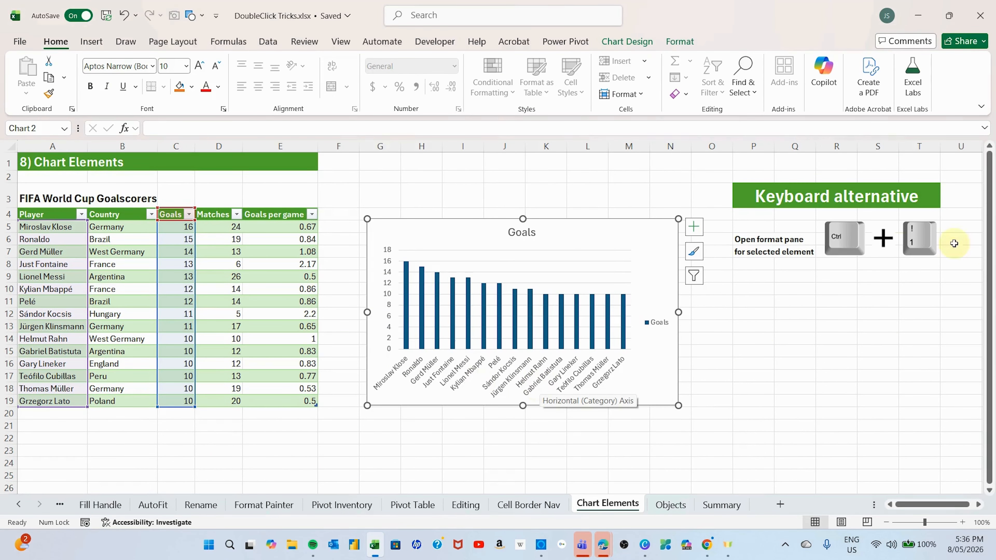
pyautogui.click(526, 230)
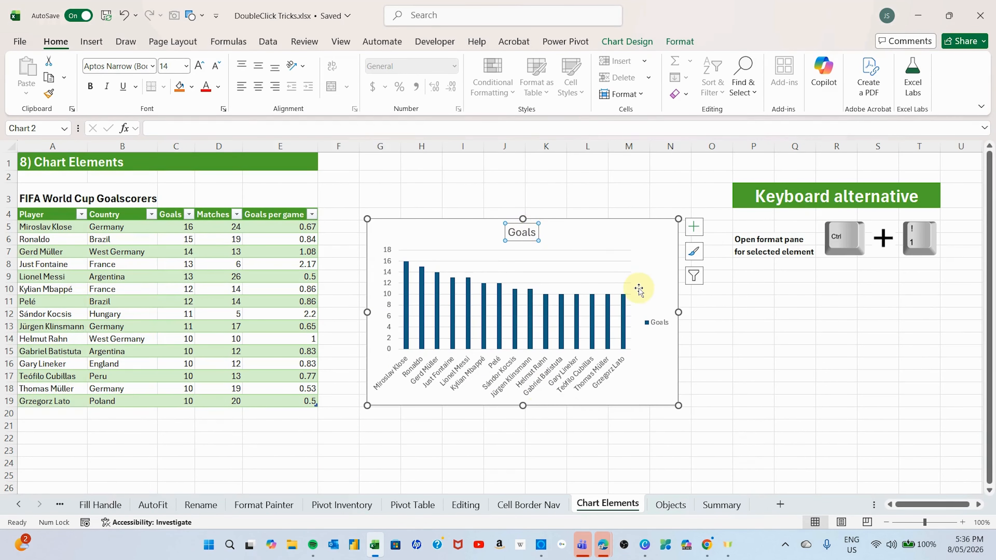
pyautogui.click(497, 385)
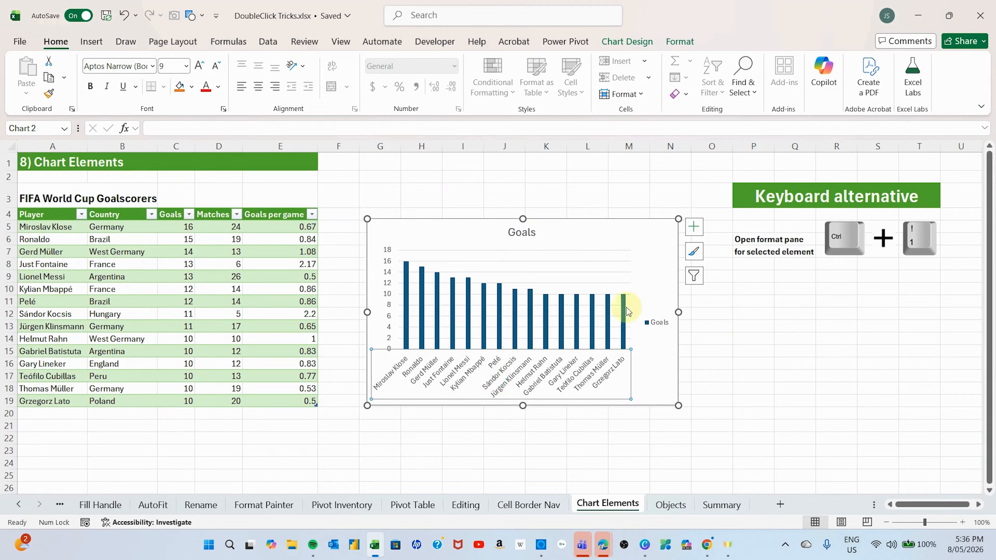
pyautogui.click(387, 283)
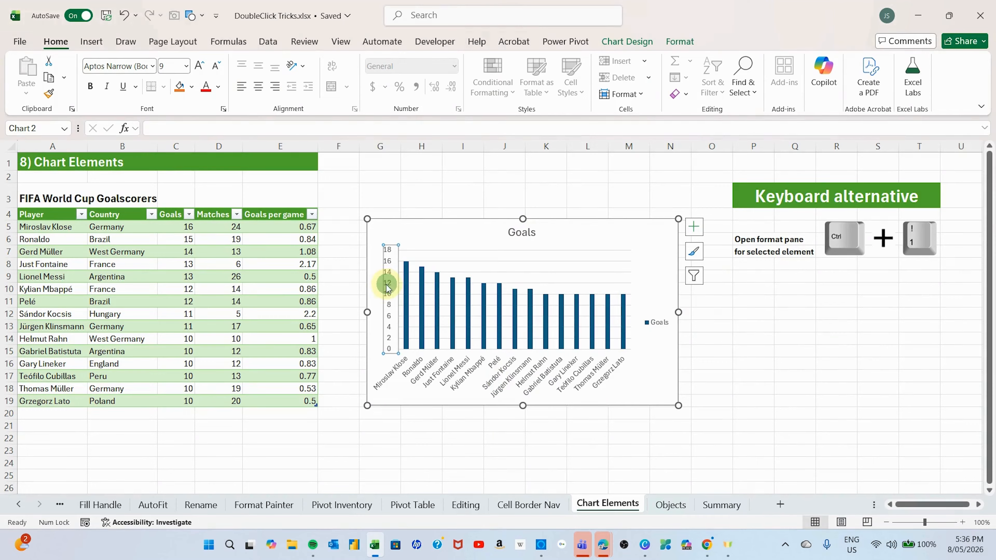
pyautogui.click(426, 302)
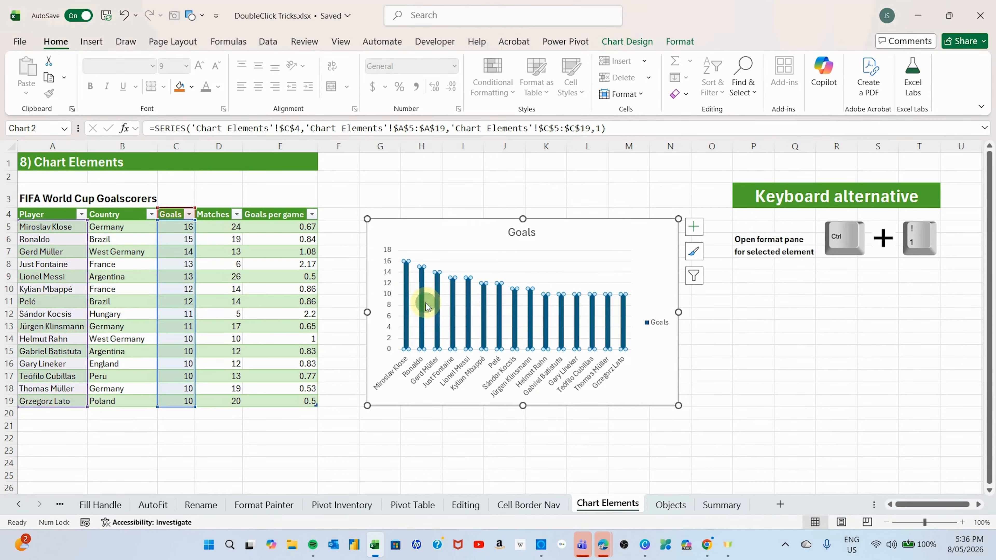
pyautogui.click(653, 324)
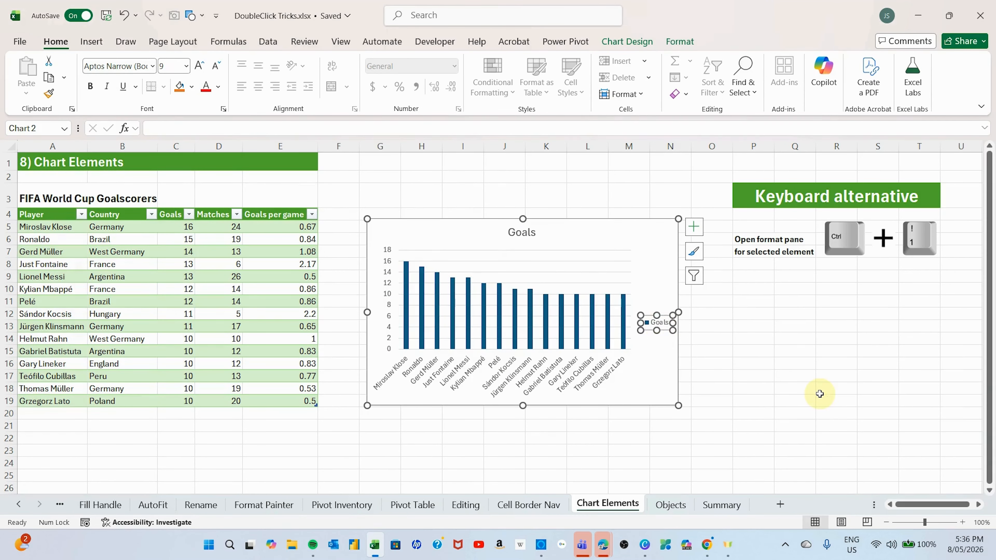
pyautogui.click(645, 230)
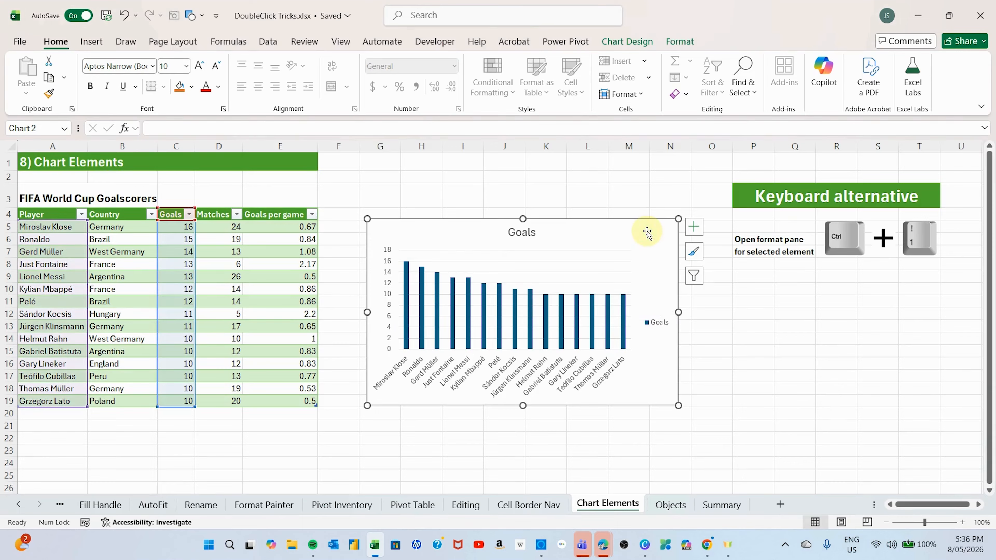
# - Deselect the Goals chart and open the formatting pane for its chart area
pyautogui.click(794, 363)
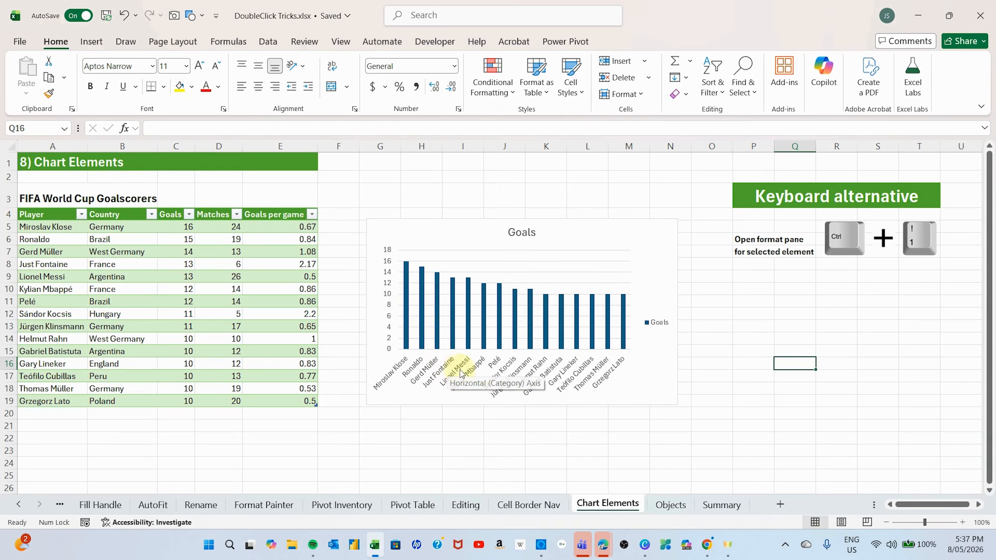
pyautogui.doubleClick(583, 233)
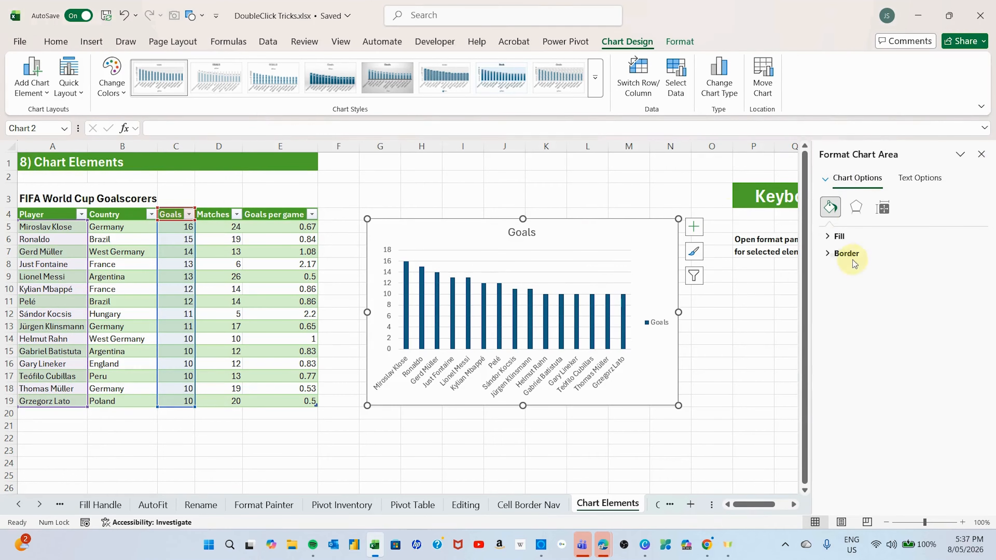
# - View the chart area's text options, return to its chart options and close the formatting pane
pyautogui.click(912, 181)
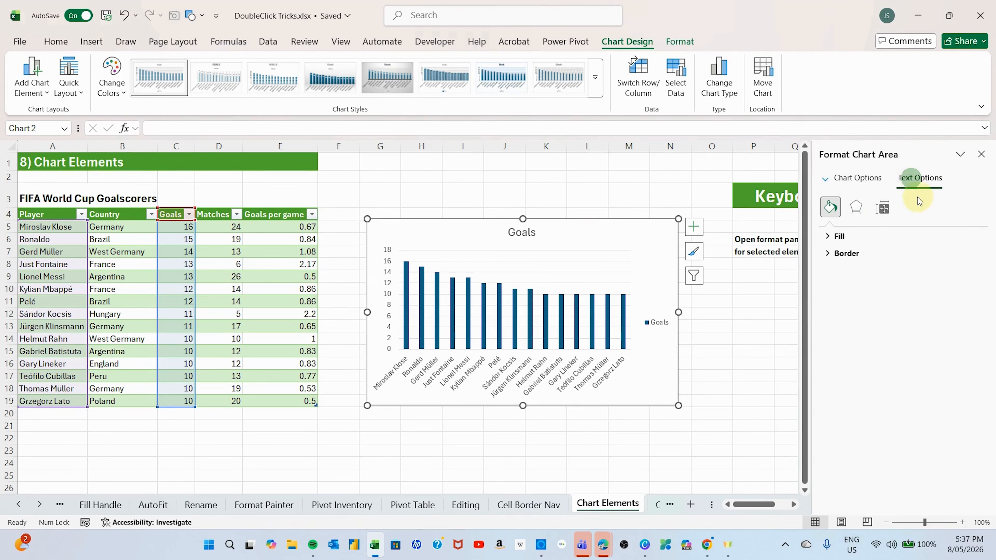
pyautogui.click(835, 180)
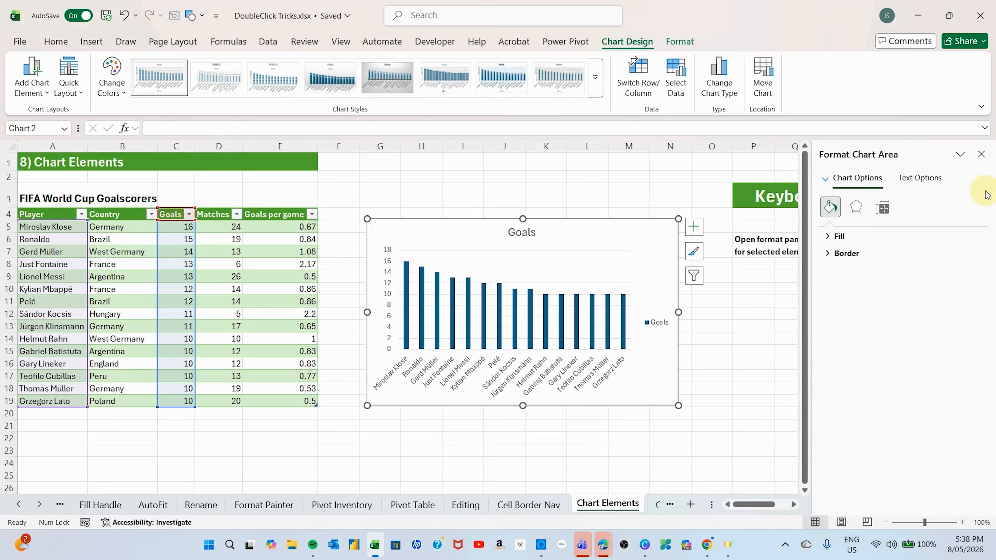
pyautogui.click(981, 154)
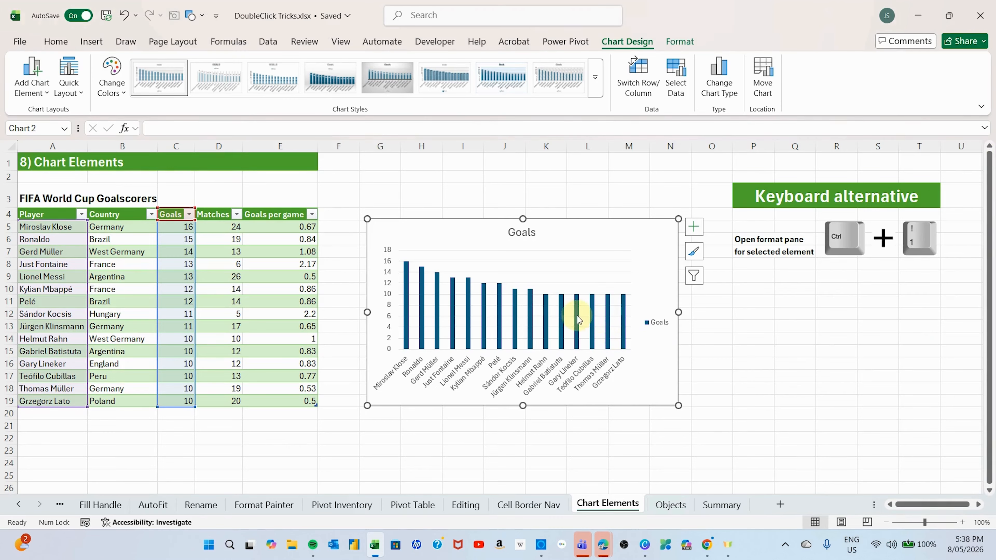
# - Open the formatting pane for the Goals data series and for the chart legend, closing it after each
pyautogui.moveTo(579, 319)
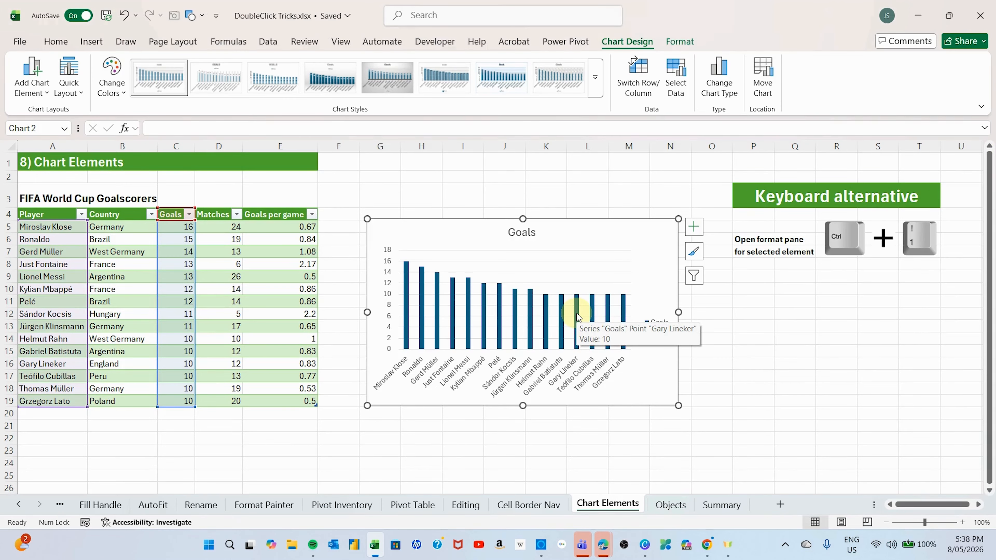
pyautogui.doubleClick(577, 317)
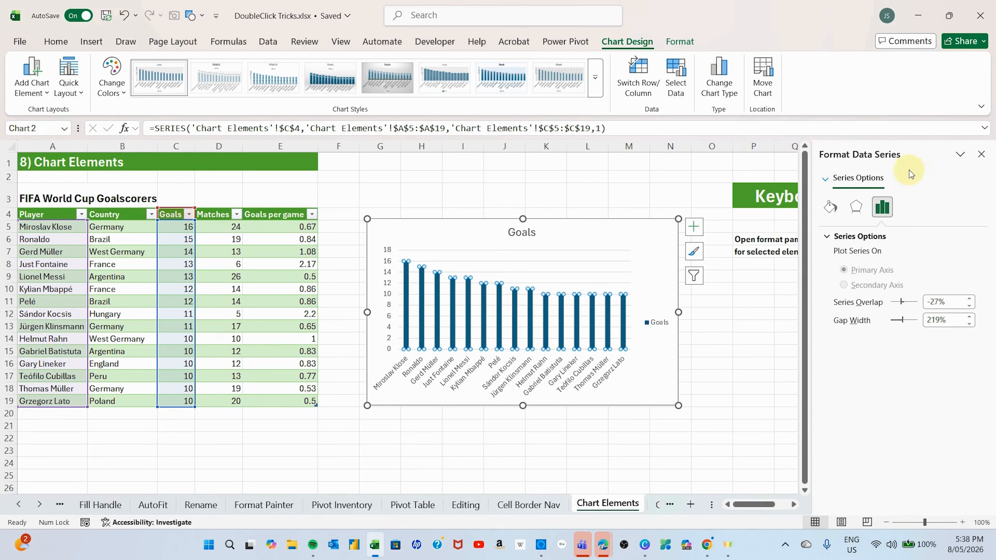
pyautogui.click(982, 155)
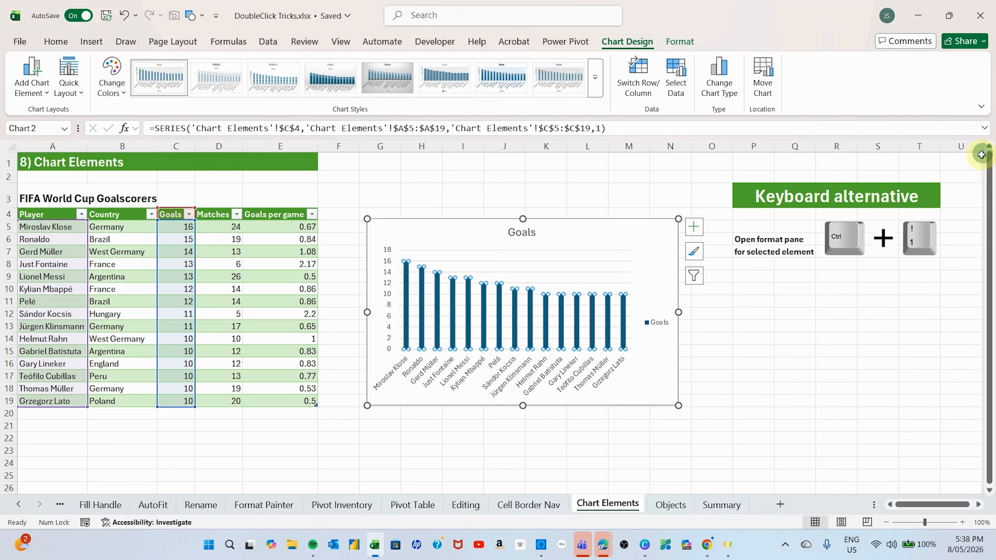
pyautogui.doubleClick(659, 326)
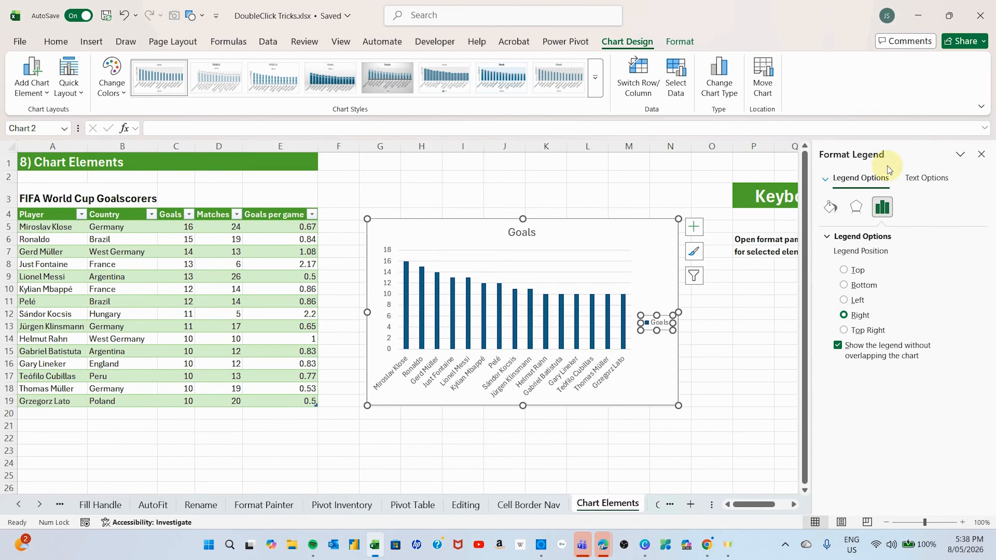
pyautogui.click(981, 154)
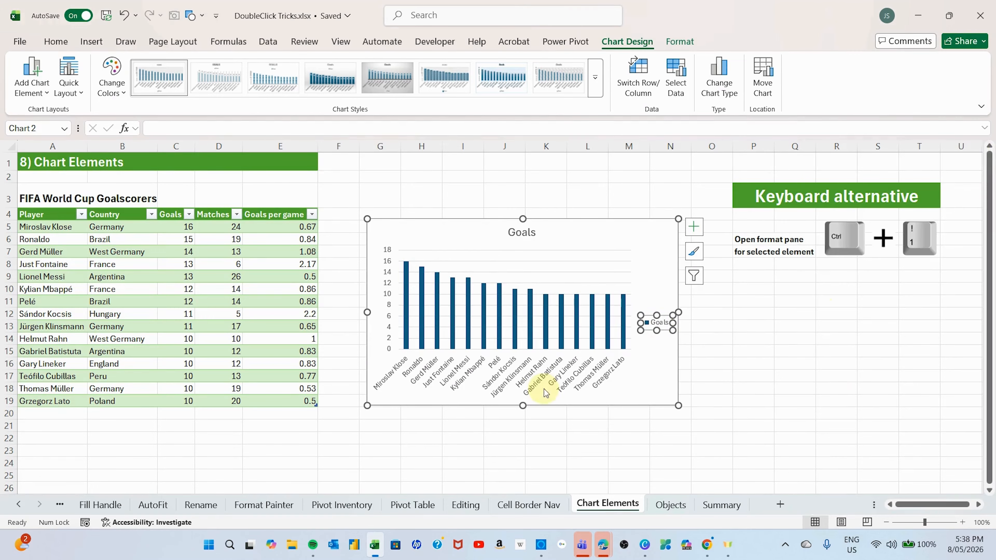
# - Open the formatting pane for the chart's horizontal axis and for its vertical axis, closing it after each, and deselect the chart
pyautogui.doubleClick(600, 378)
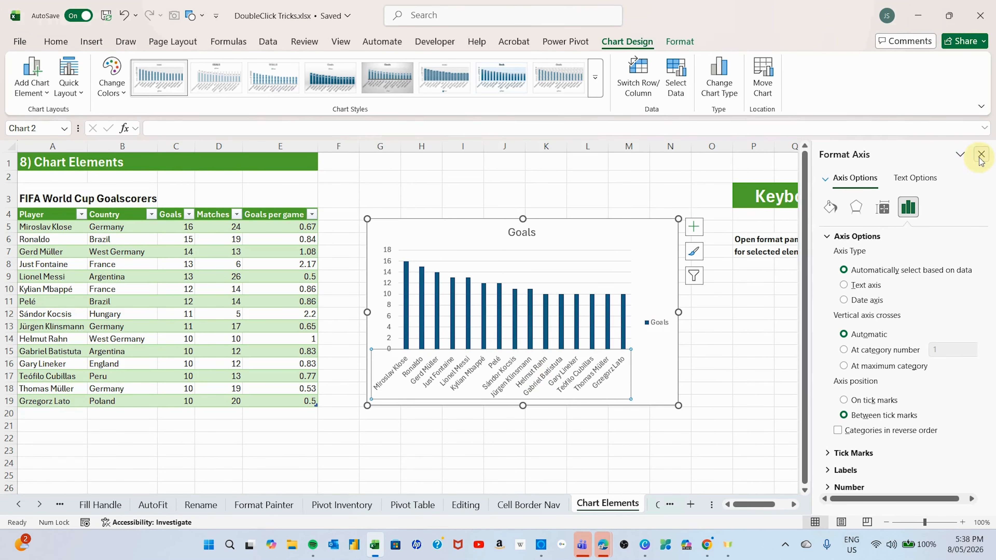
pyautogui.click(981, 153)
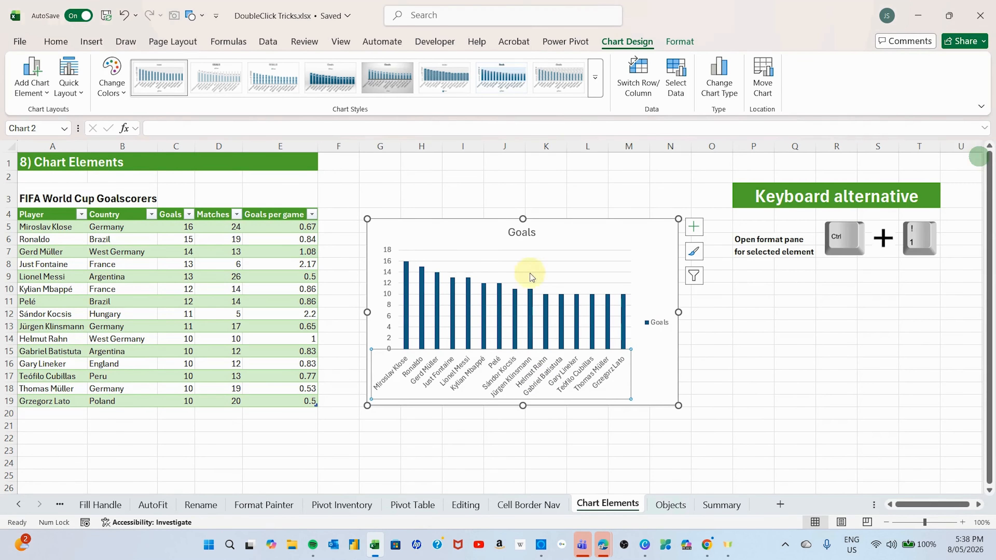
pyautogui.doubleClick(387, 298)
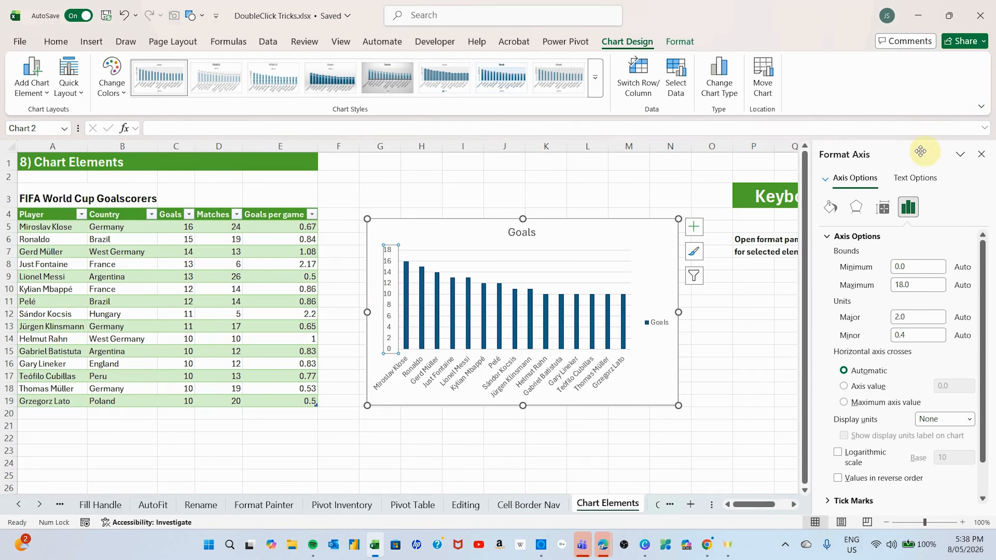
pyautogui.click(981, 154)
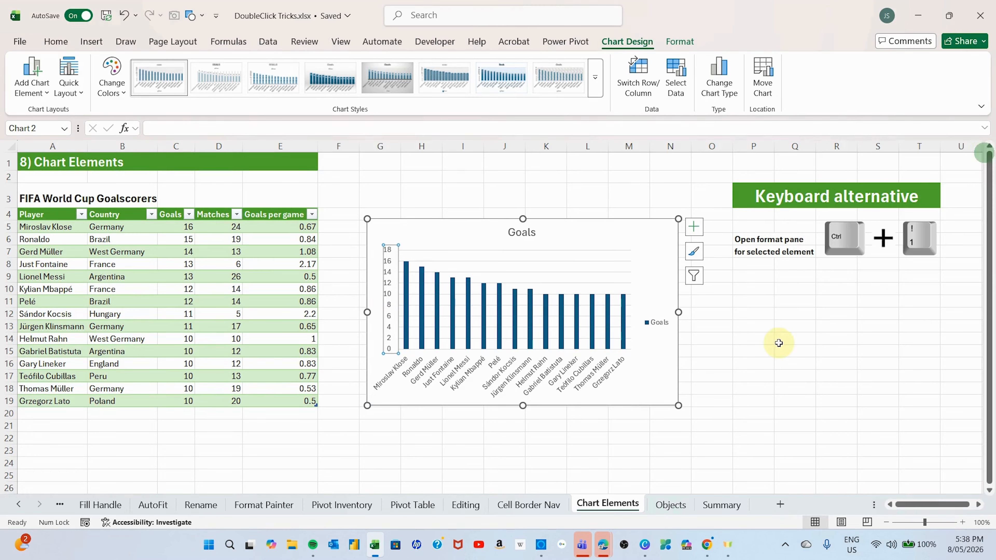
pyautogui.click(767, 329)
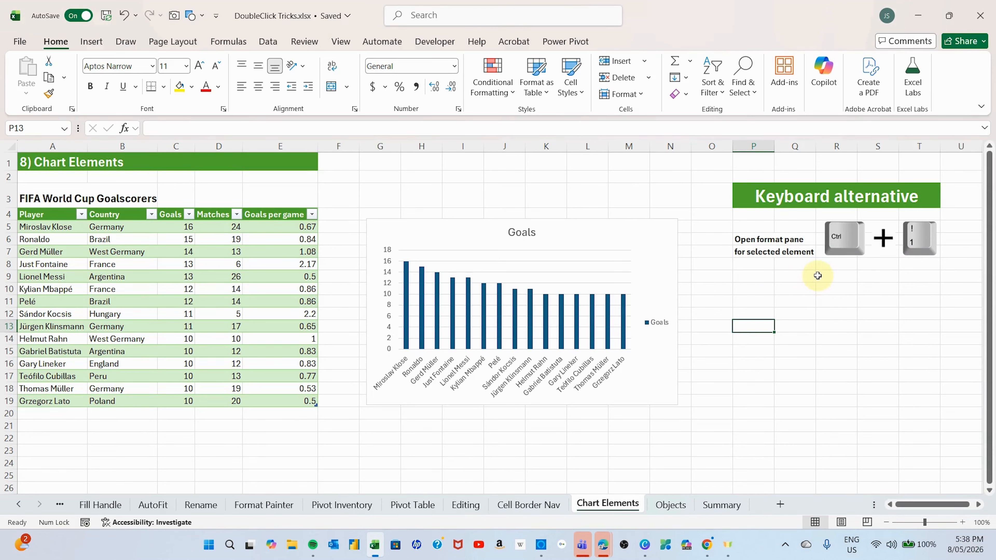
# - Select the Goals chart and open its chart area formatting pane with the keyboard alternative, closing the pane again
pyautogui.click(658, 231)
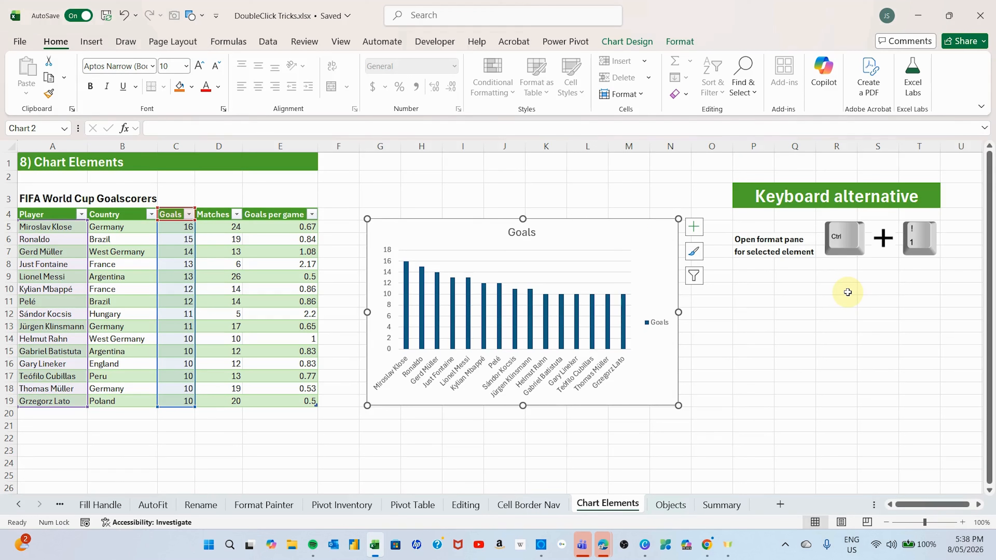
pyautogui.hotkey('ctrl', '1')
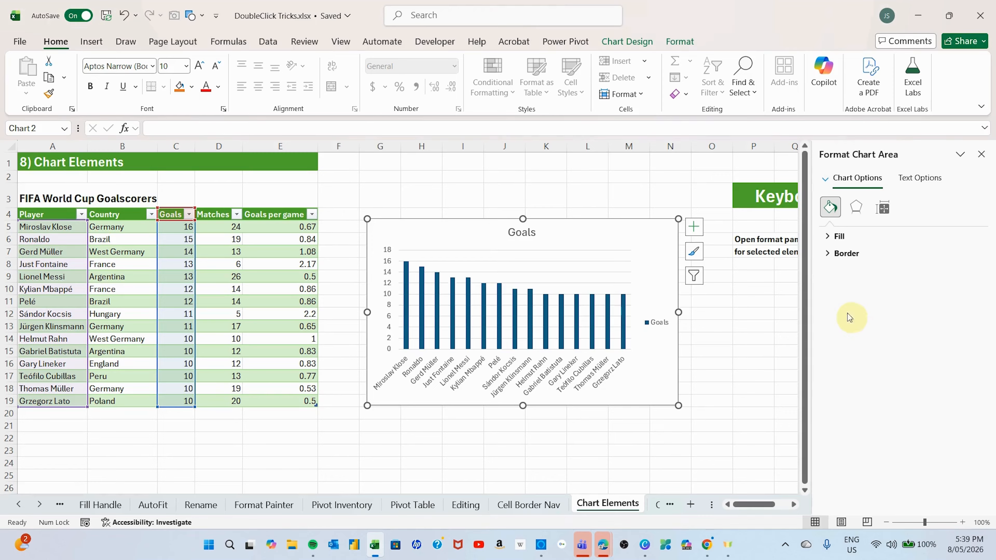
pyautogui.click(981, 155)
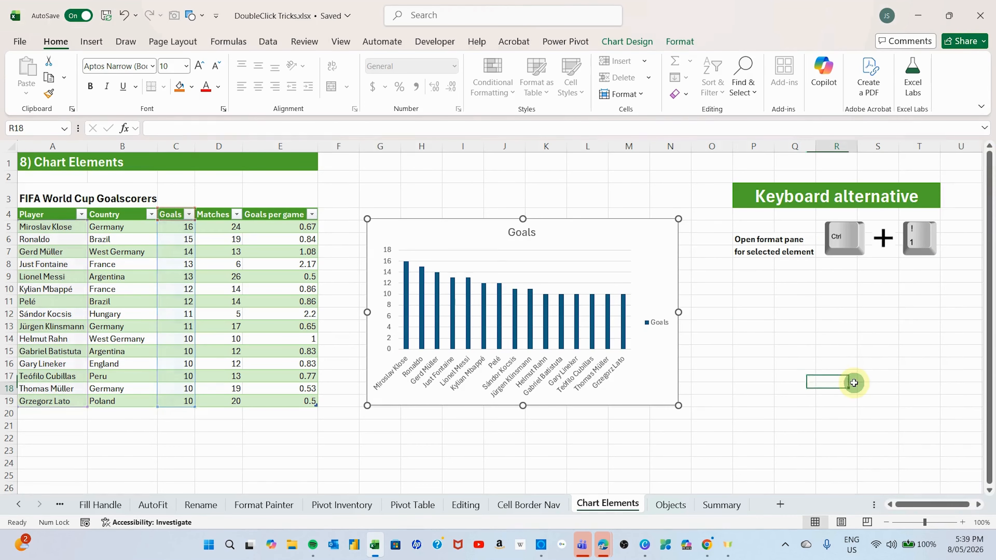
# - Open the axis formatting options for the chart's horizontal axis, deselect the chart and close the pane
pyautogui.click(557, 376)
pyautogui.doubleClick(557, 376)
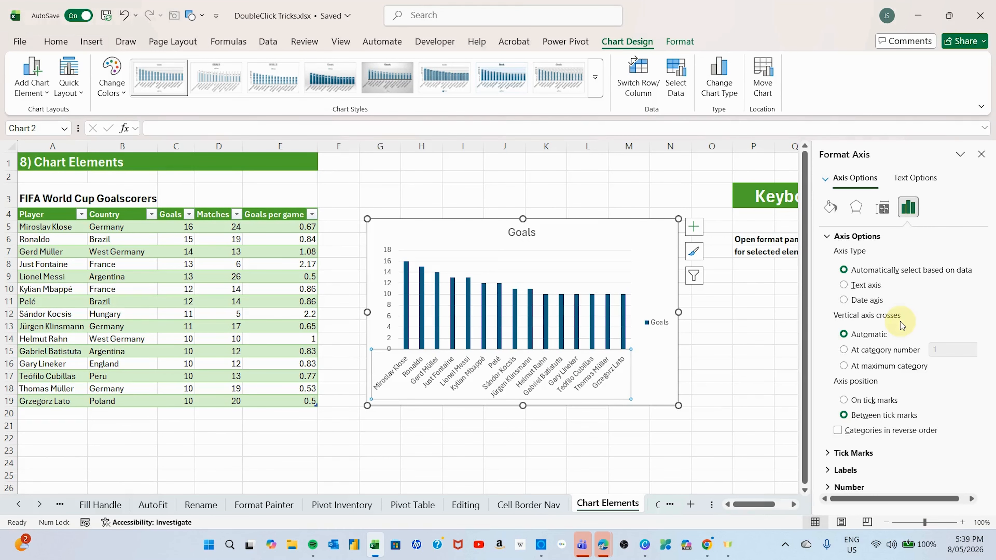
pyautogui.click(736, 435)
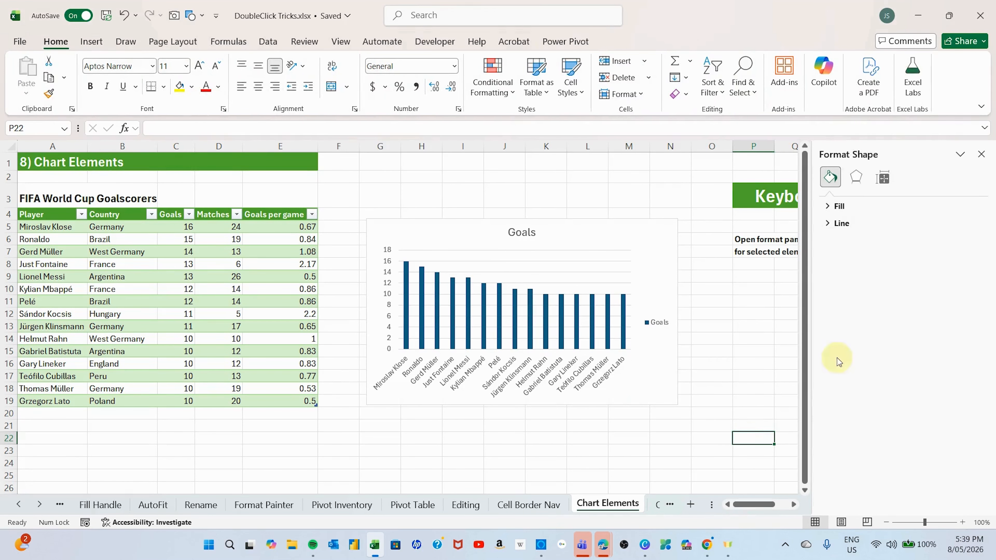
pyautogui.click(981, 154)
pyautogui.click(801, 365)
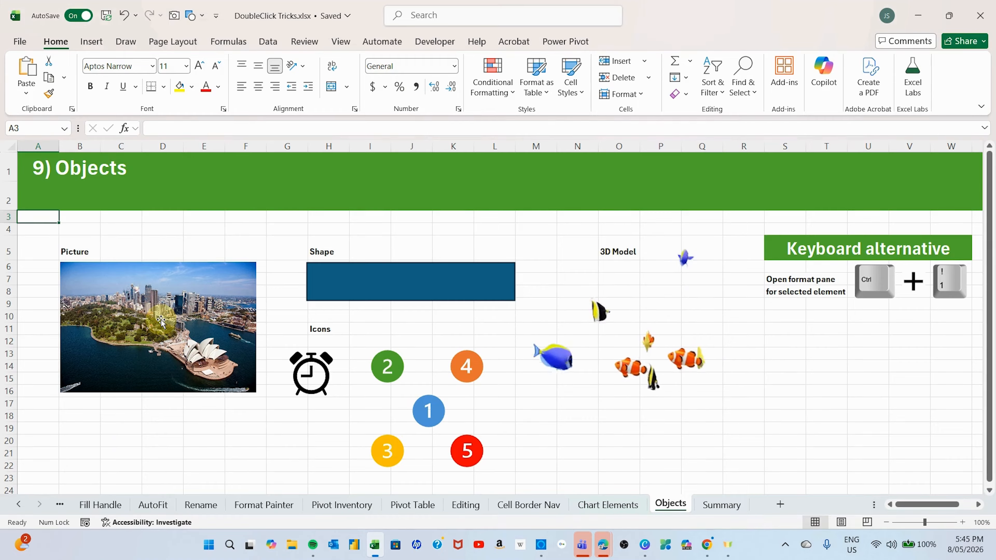
# - On the Objects sheet, open the formatting tools for the harbour picture and deselect it
pyautogui.doubleClick(161, 319)
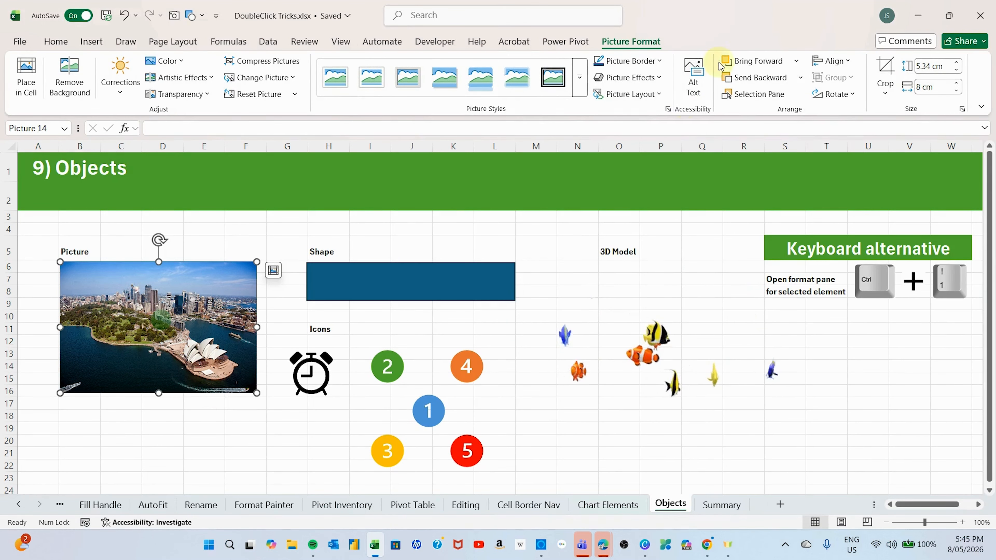
pyautogui.hotkey('ctrl', '1')
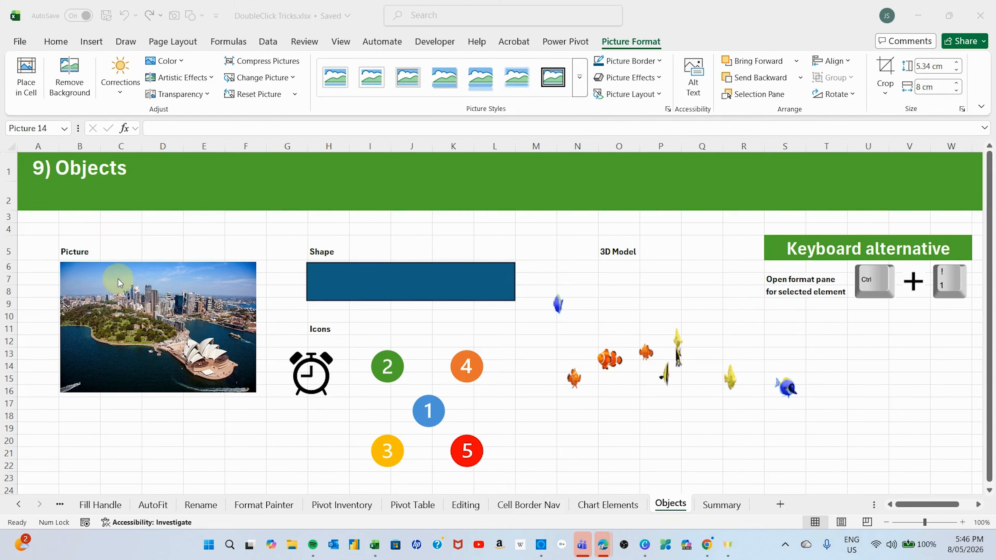
pyautogui.click(110, 433)
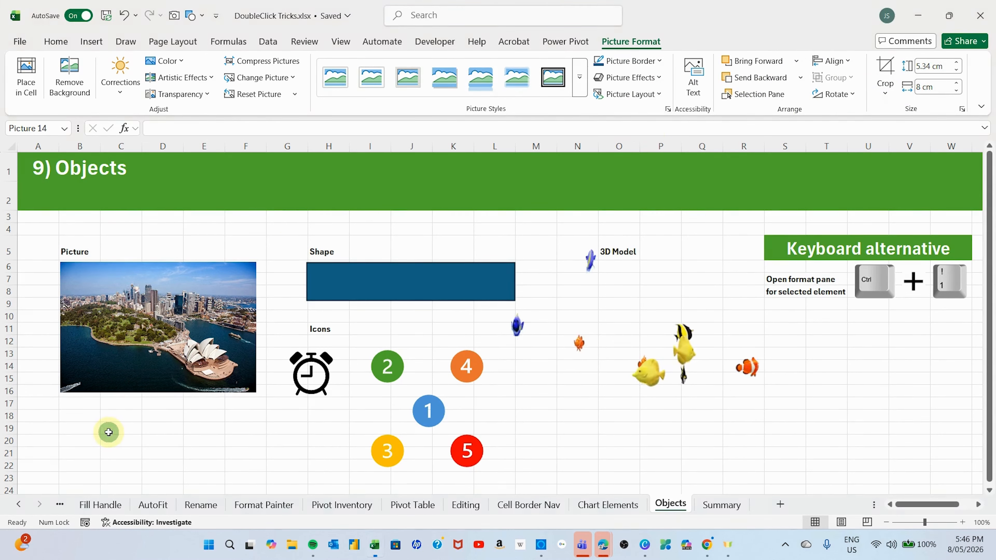
# - Select the alarm clock icon and the yellow number 3 icon in turn, and clear the selection
pyautogui.click(312, 376)
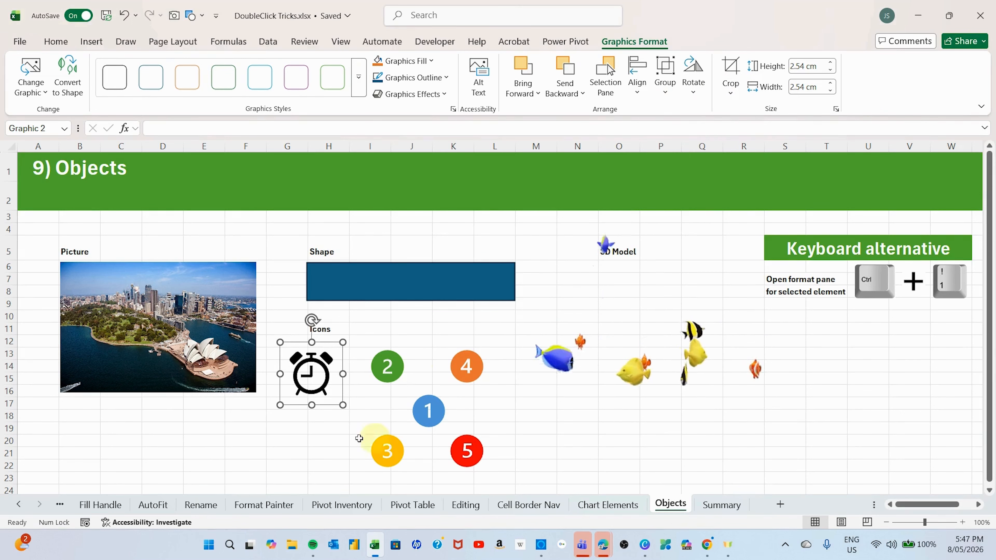
pyautogui.click(386, 455)
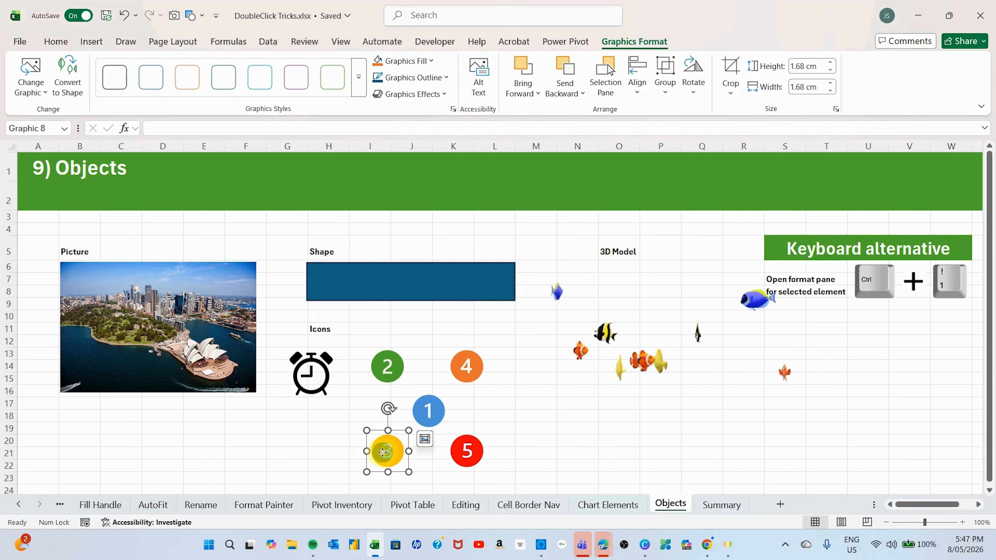
pyautogui.click(264, 429)
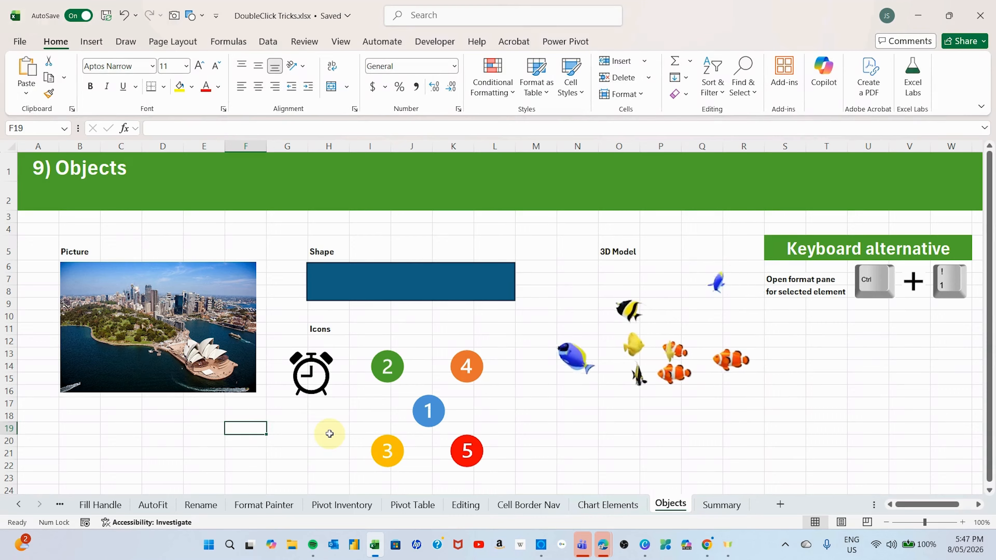
# - Open the formatting pane for the harbour picture, look through its fill, size and picture options, and close it
pyautogui.moveTo(733, 252)
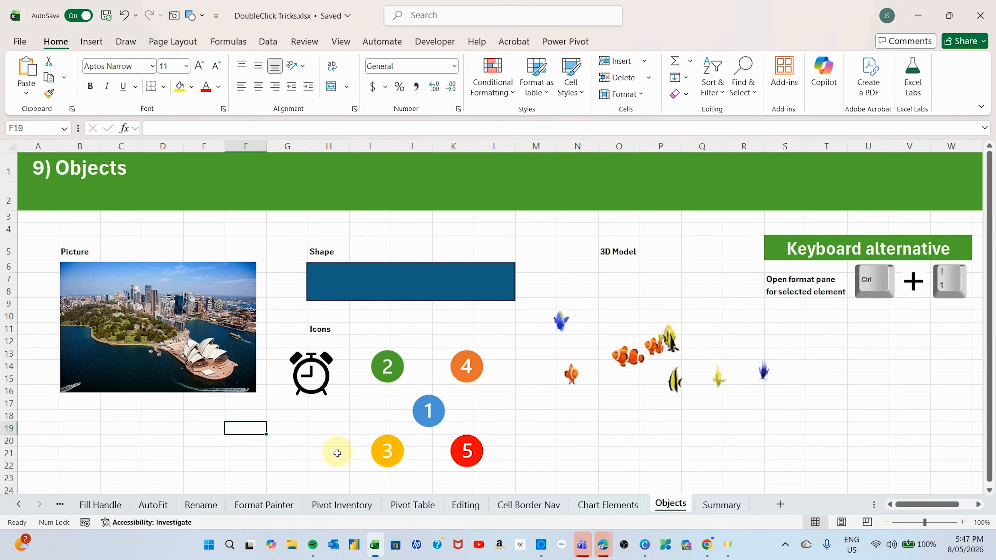
pyautogui.click(159, 357)
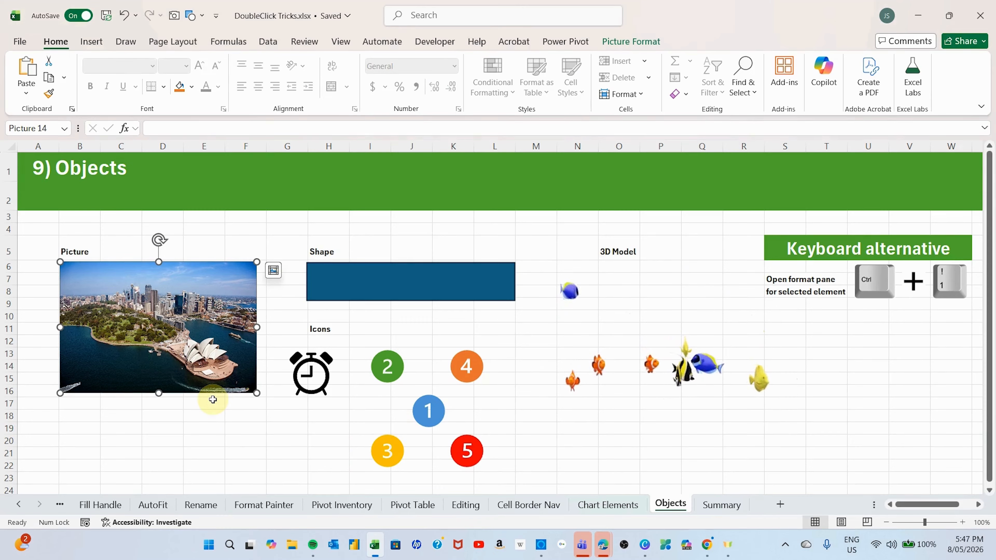
pyautogui.doubleClick(213, 399)
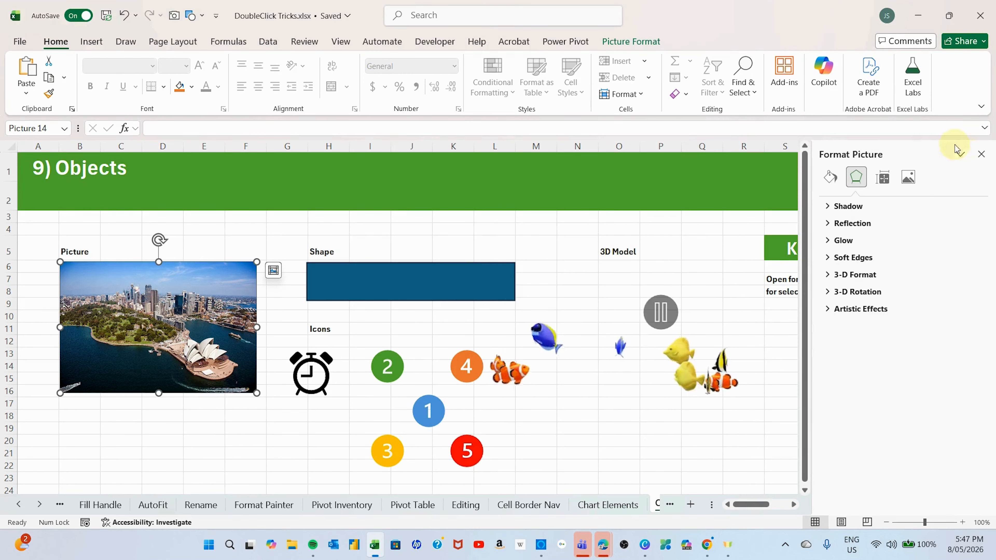
pyautogui.click(830, 177)
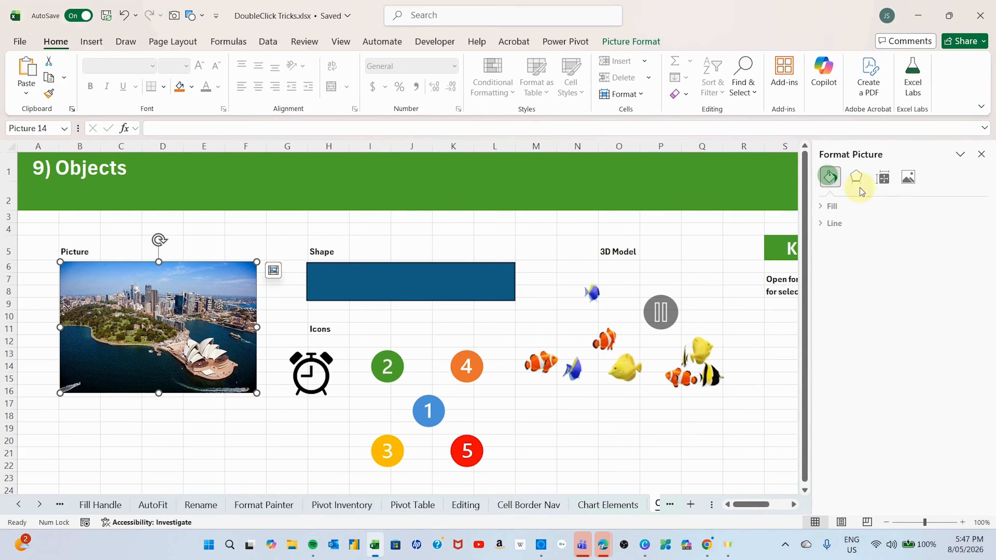
pyautogui.click(887, 184)
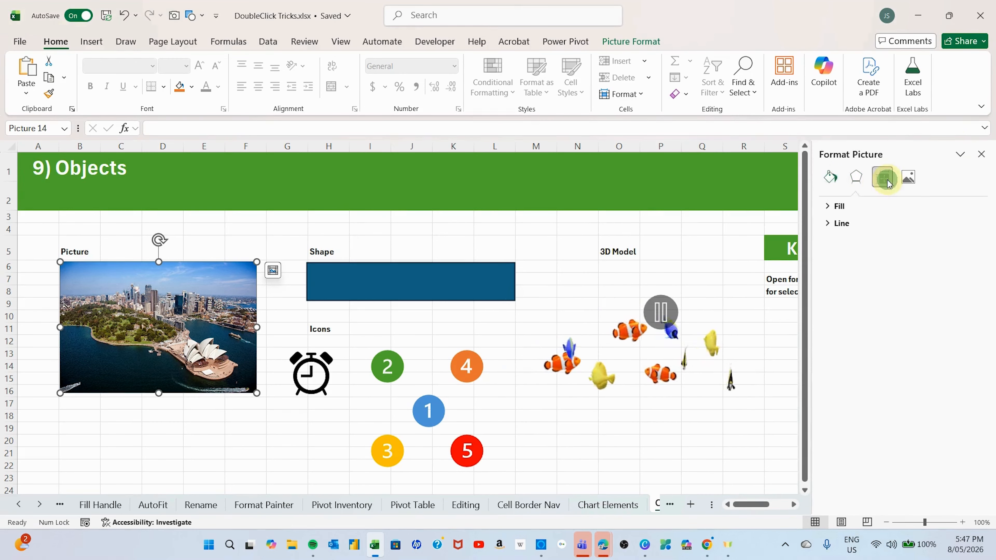
pyautogui.click(908, 180)
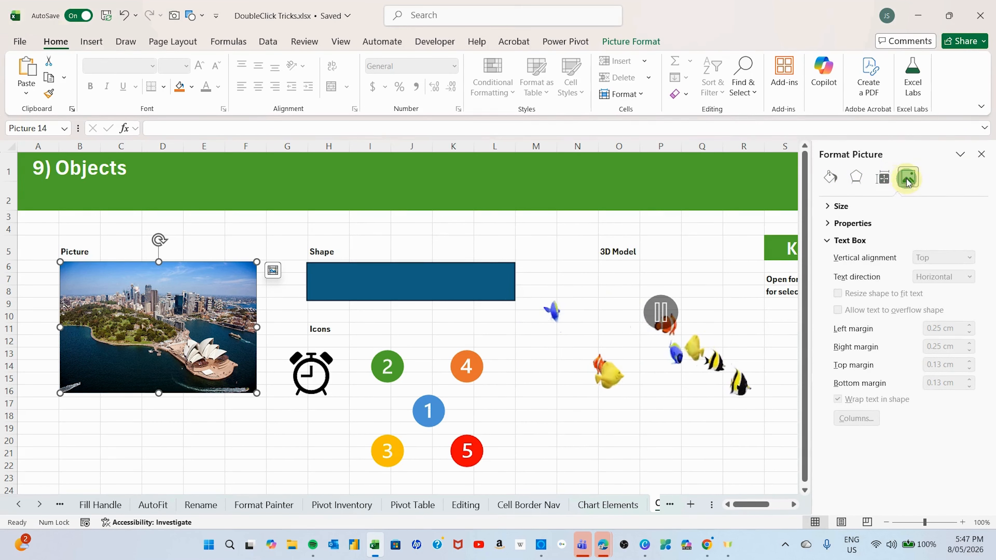
pyautogui.click(982, 154)
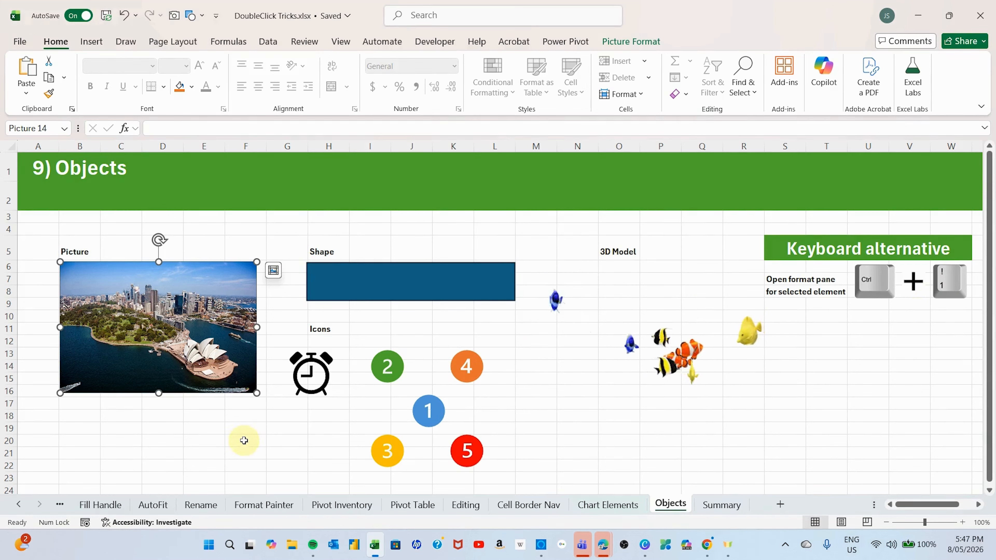
# - Enter "TEXT" inside the blue rectangle shape
pyautogui.click(374, 278)
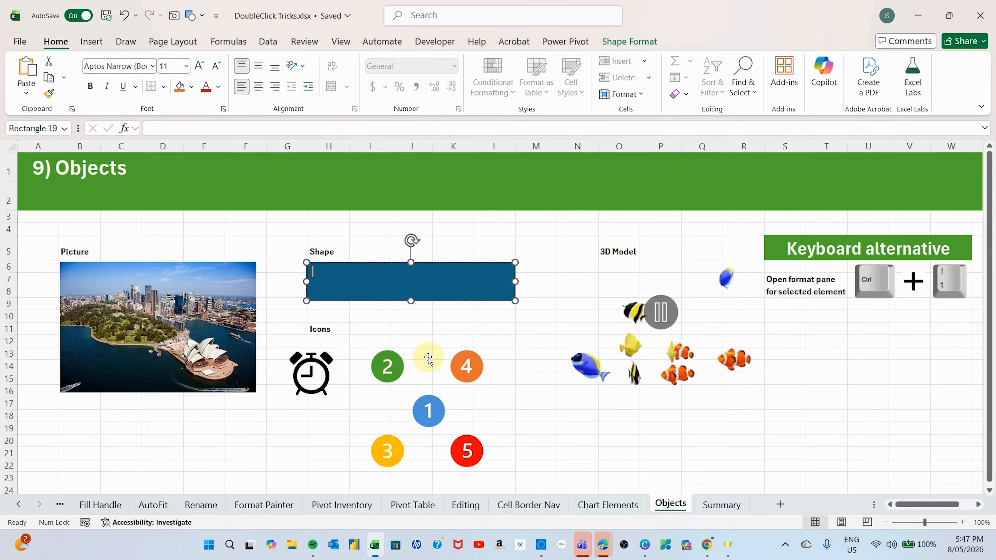
pyautogui.write('ES')
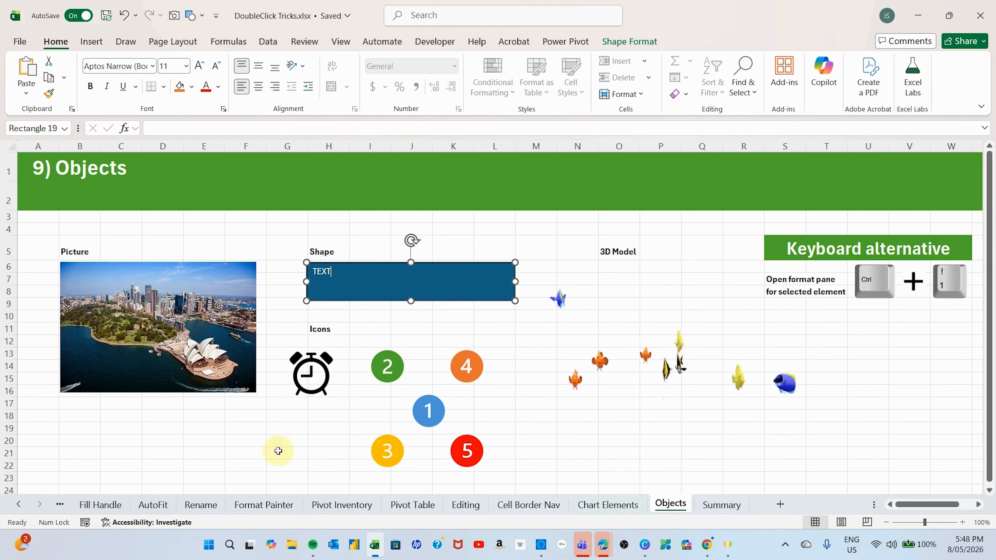
pyautogui.click(204, 465)
# - Enlarge the blue rectangle's text to size 32, centre it horizontally and deselect the shape
pyautogui.click(333, 279)
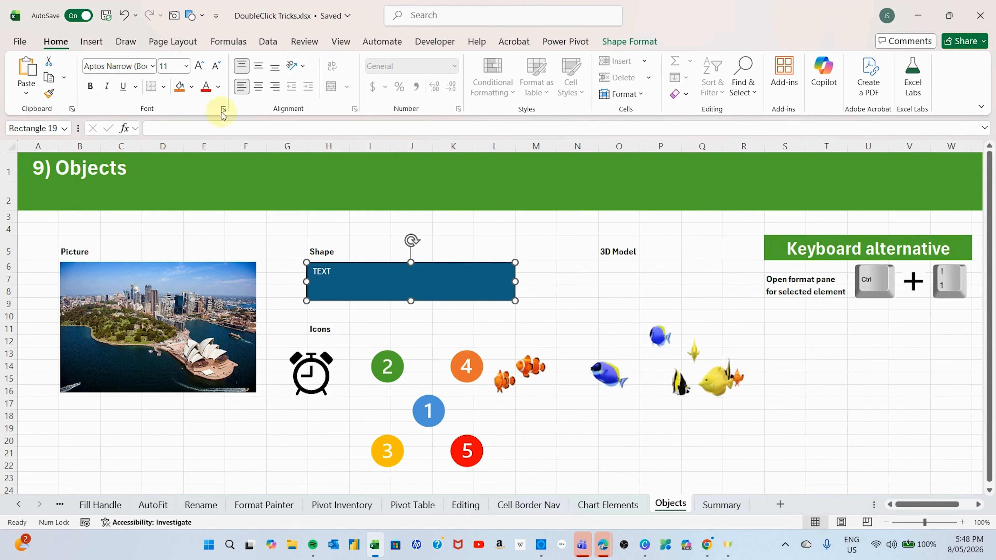
pyautogui.click(199, 66)
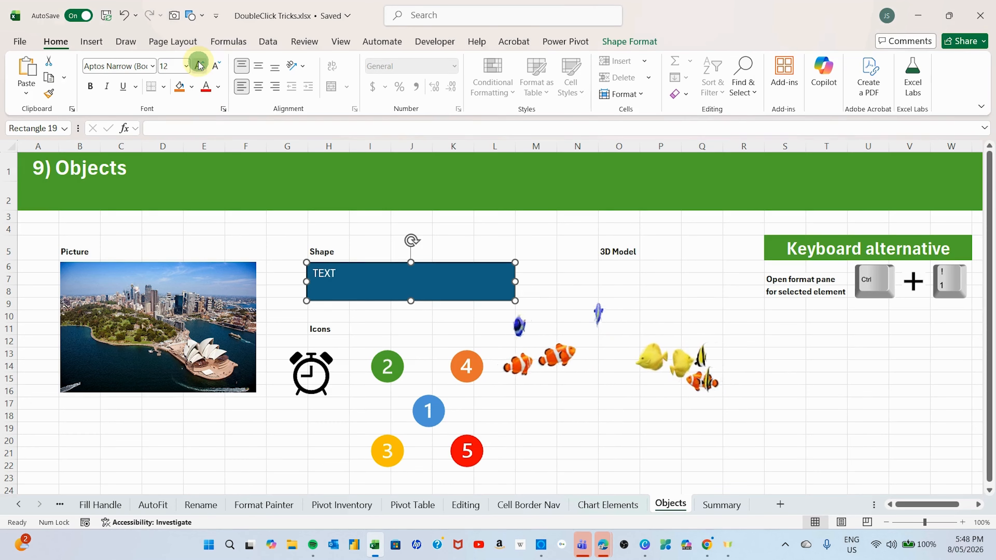
pyautogui.click(199, 66)
pyautogui.click(199, 66)
pyautogui.click(199, 65)
pyautogui.click(199, 66)
pyautogui.click(199, 65)
pyautogui.click(199, 66)
pyautogui.click(199, 65)
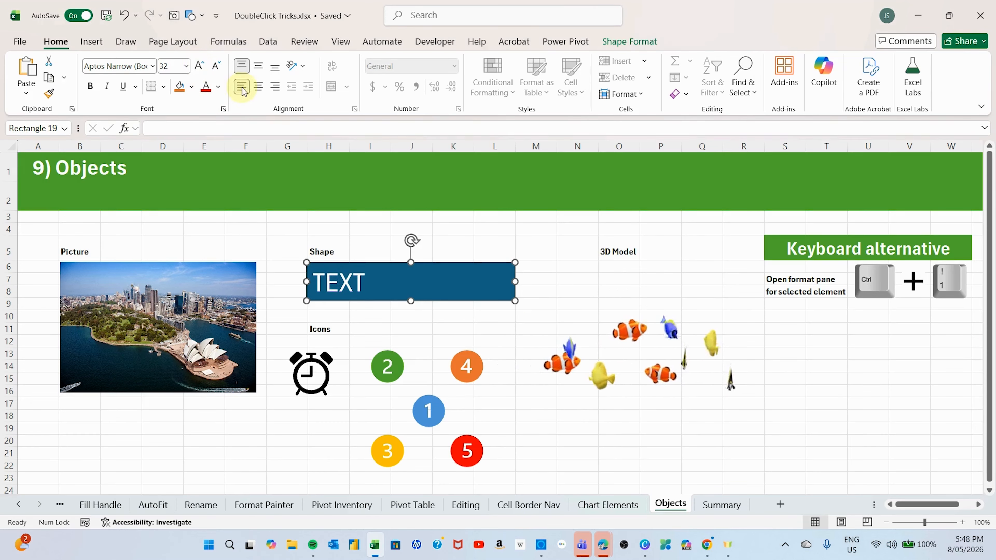
pyautogui.click(258, 86)
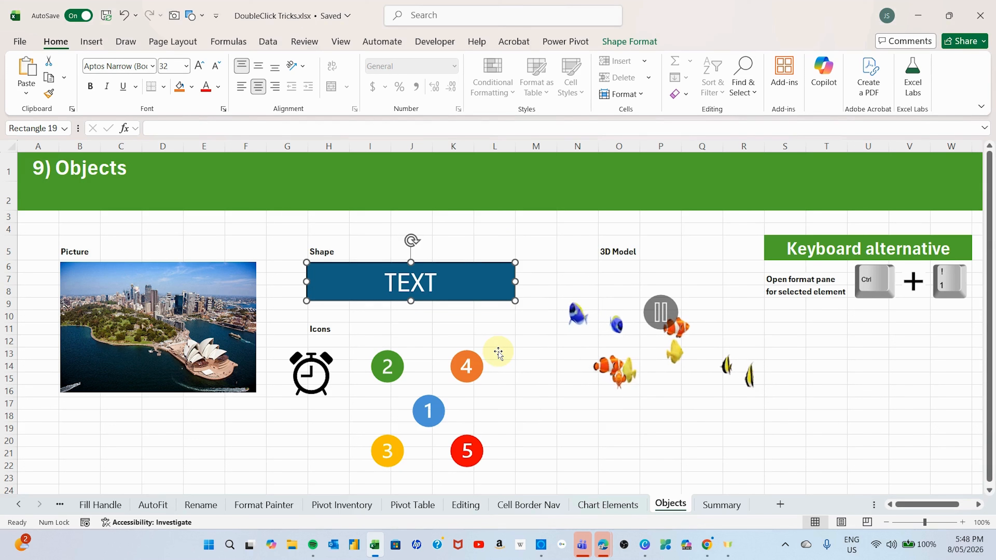
pyautogui.click(480, 223)
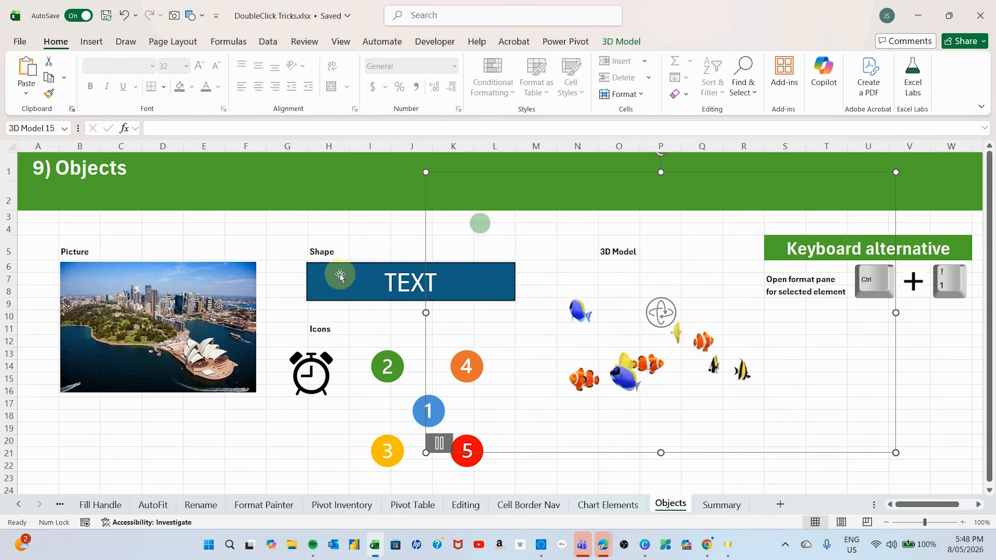